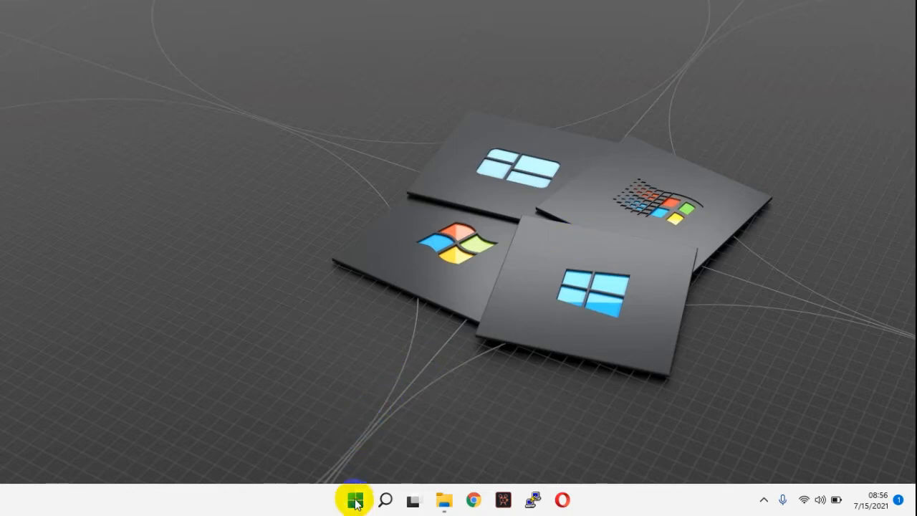
- Open Excel and create a blank workbook
click(354, 499)
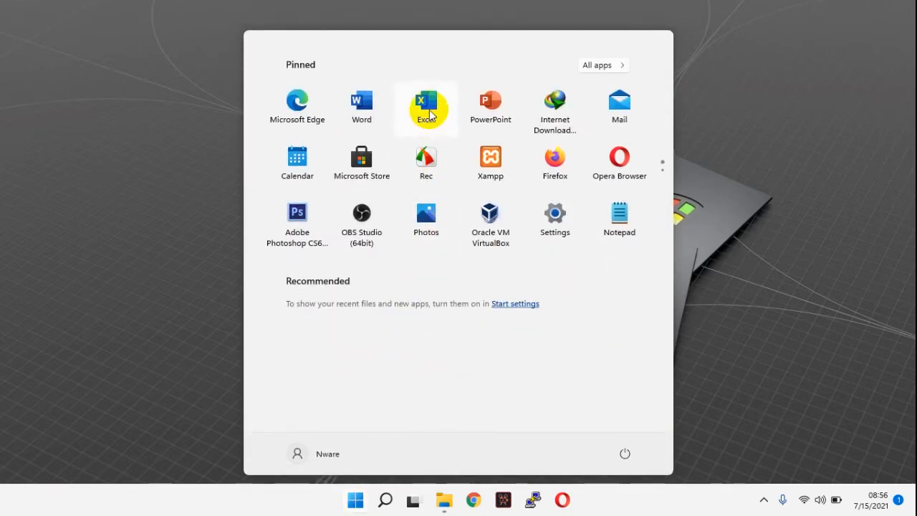
click(428, 108)
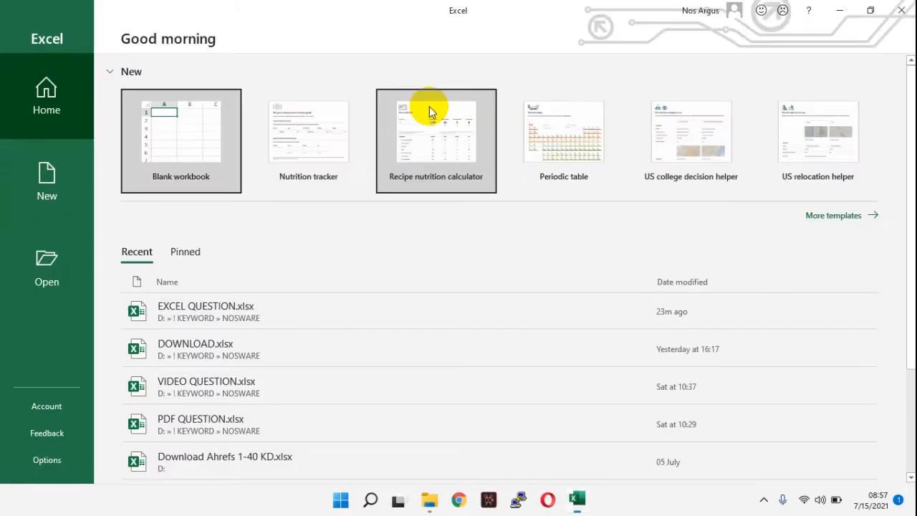
click(187, 132)
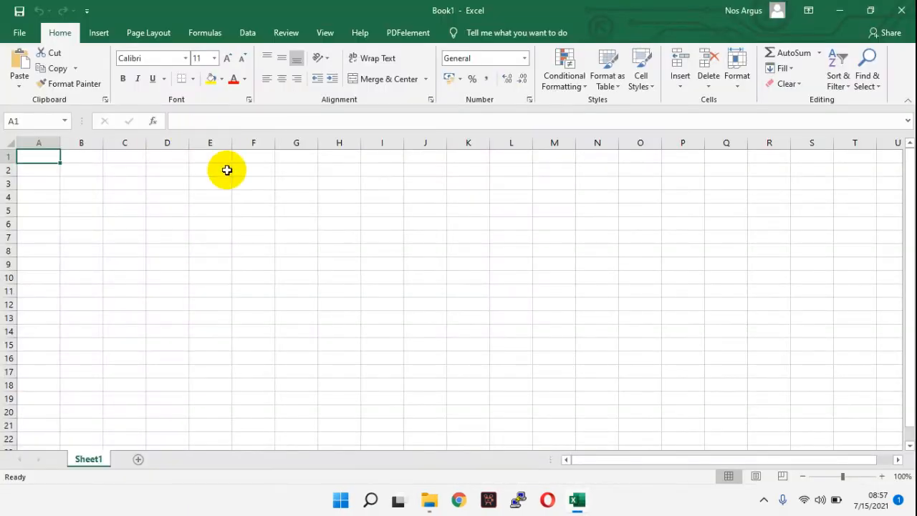
- Insert an empty 2-D clustered column chart into the worksheet
click(106, 40)
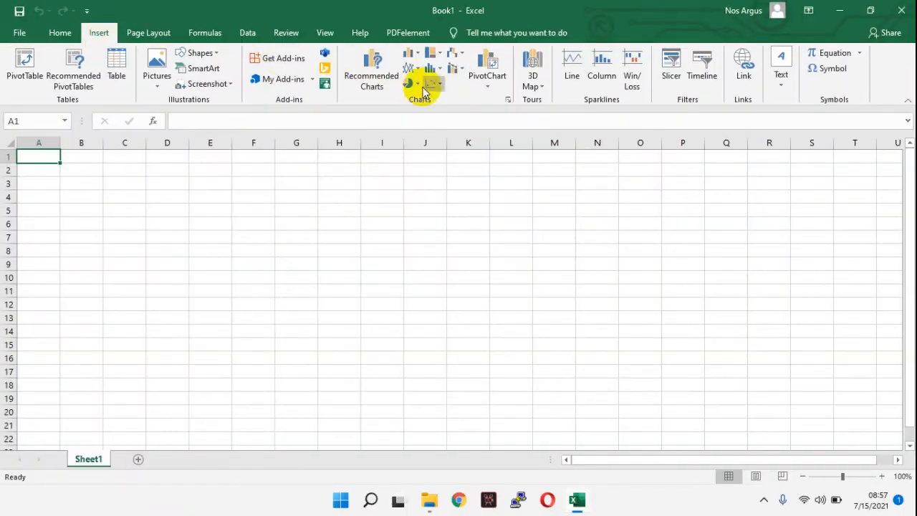
click(419, 56)
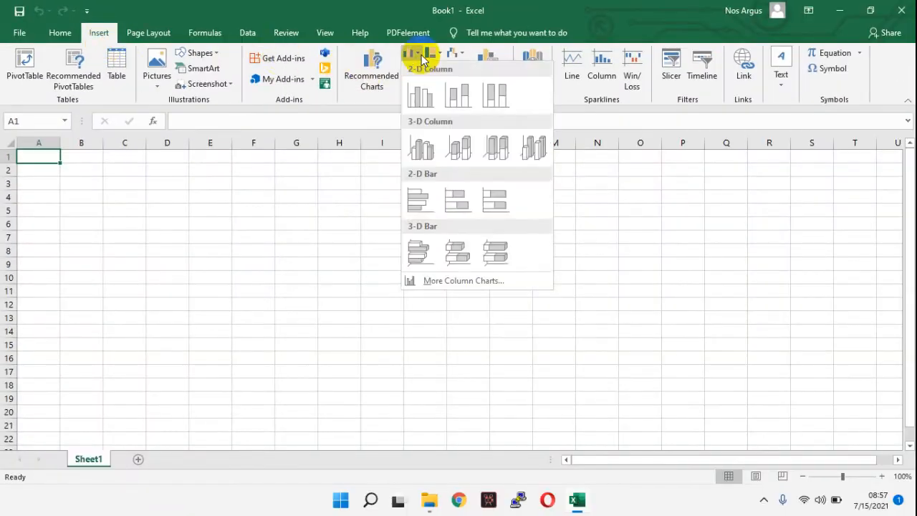
click(426, 103)
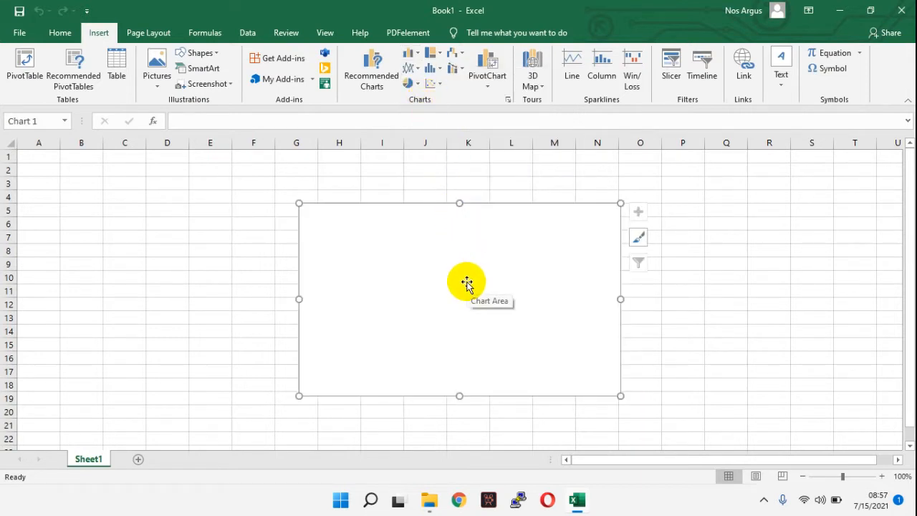
right_click(445, 249)
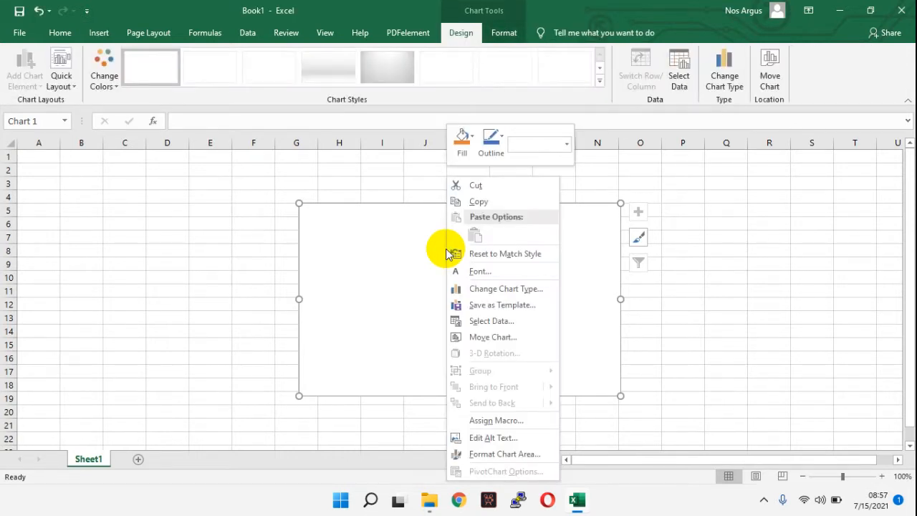
click(514, 322)
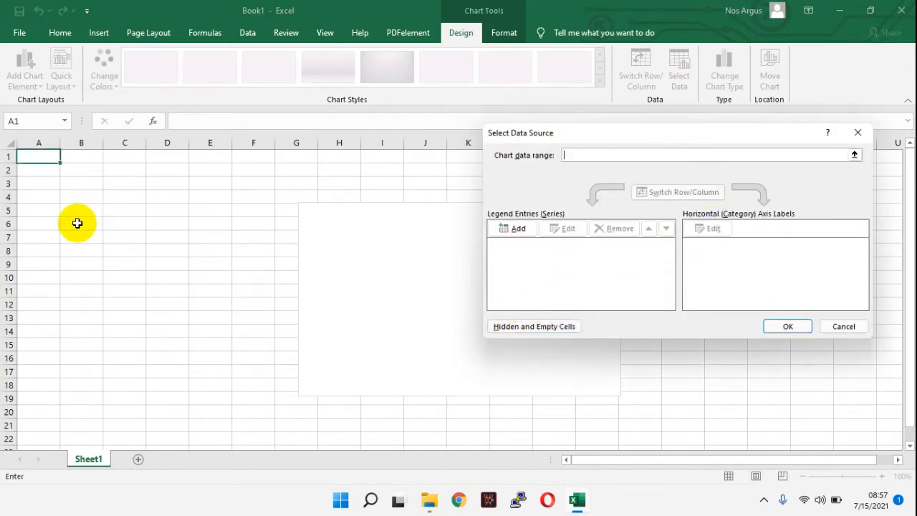
click(40, 183)
drag(93, 209, 133, 398)
click(60, 32)
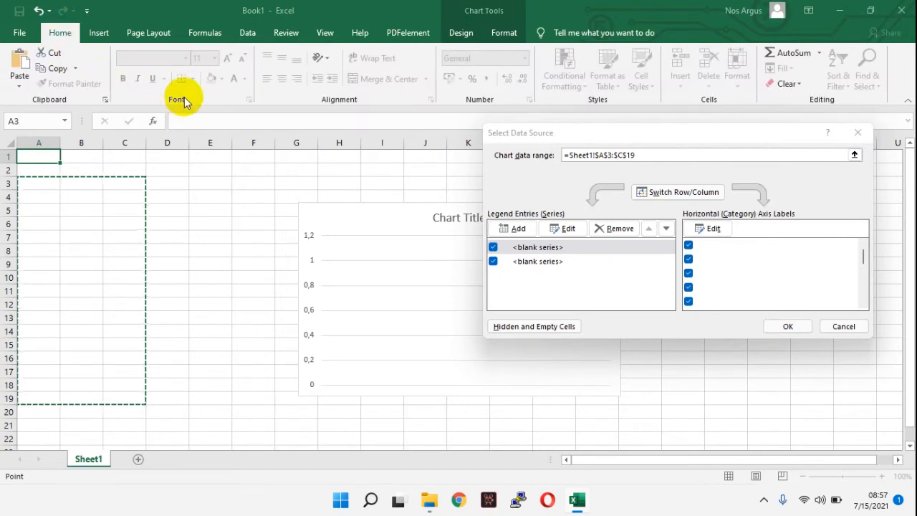
click(844, 327)
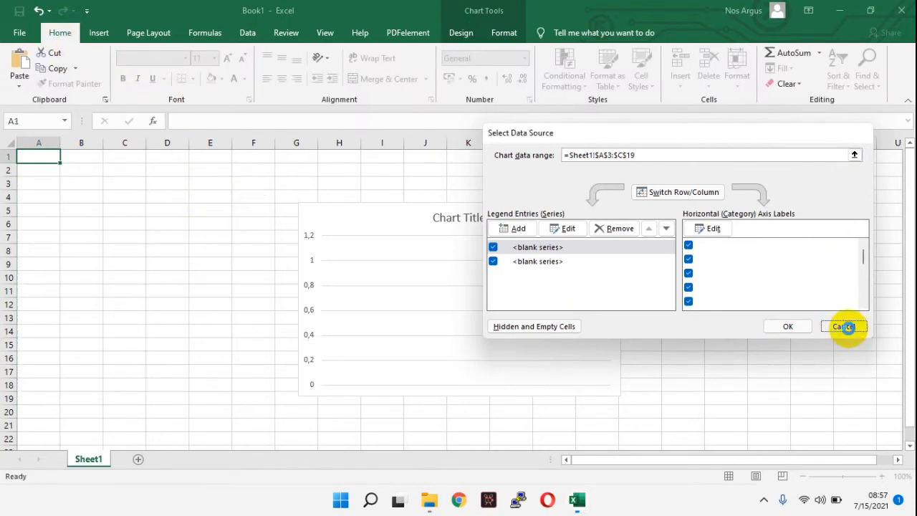
- Fill the cell range A3:C19 with a light blue-gray theme color
drag(29, 183, 132, 397)
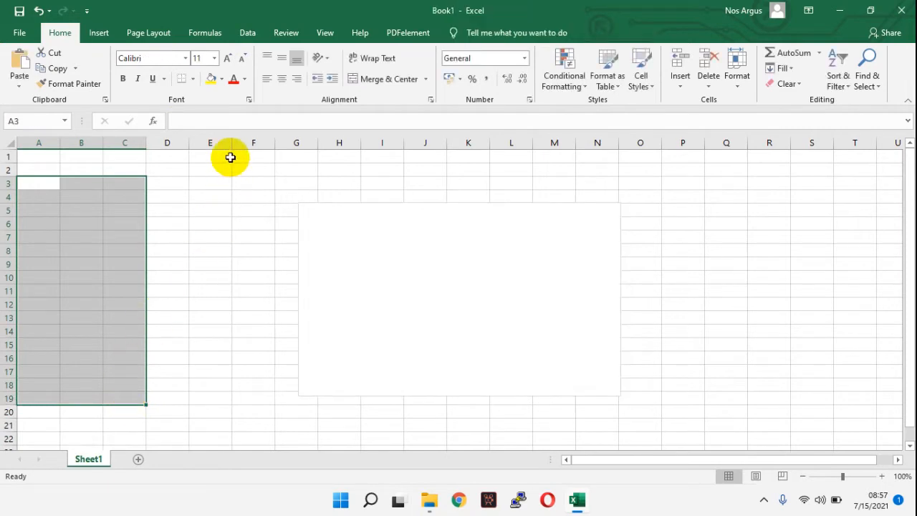
click(220, 83)
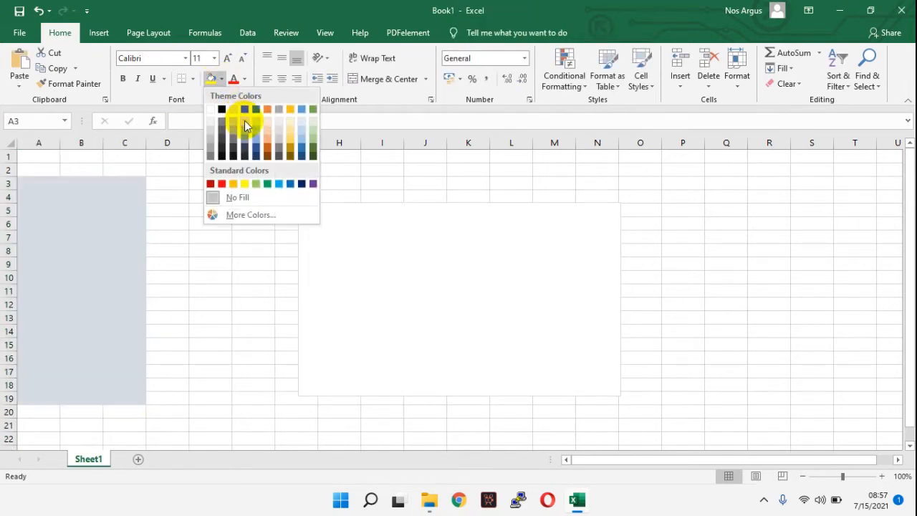
click(244, 120)
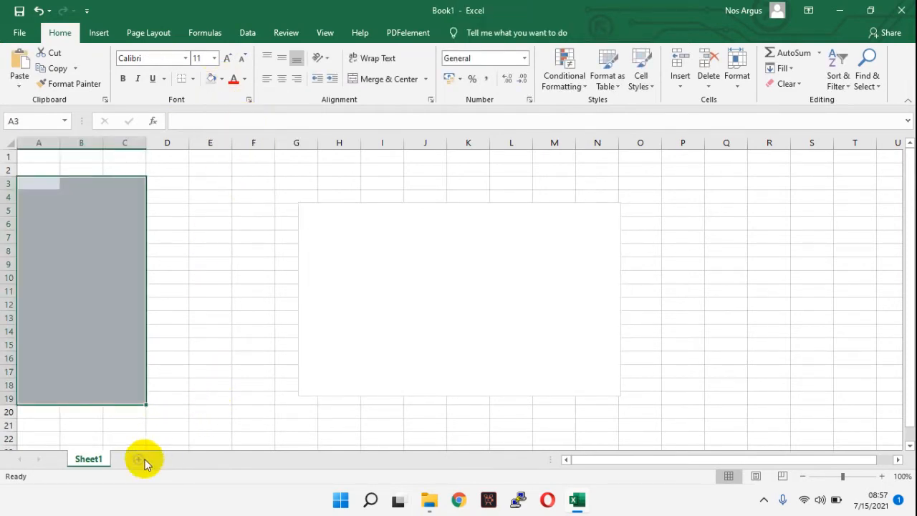
- Add a second worksheet and, back on Sheet1, move the chart beside the shaded cells so it starts around cell E3
click(139, 460)
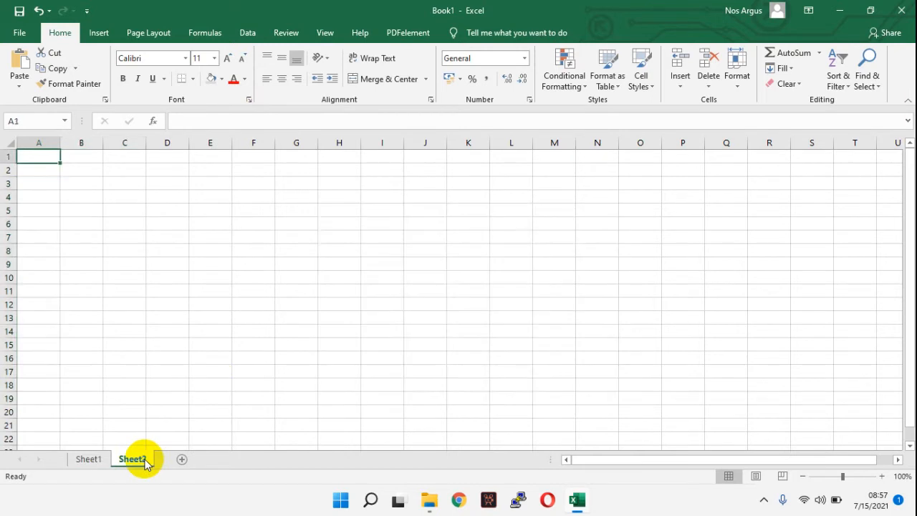
click(89, 459)
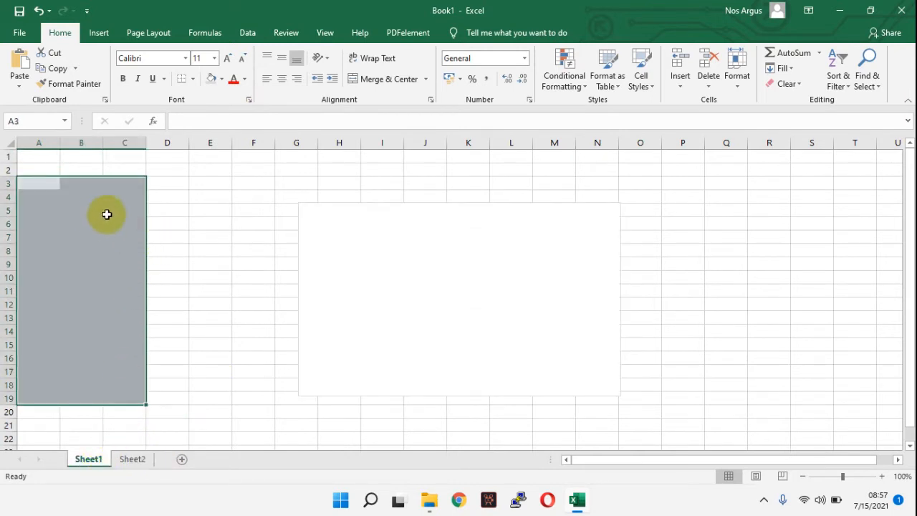
click(396, 237)
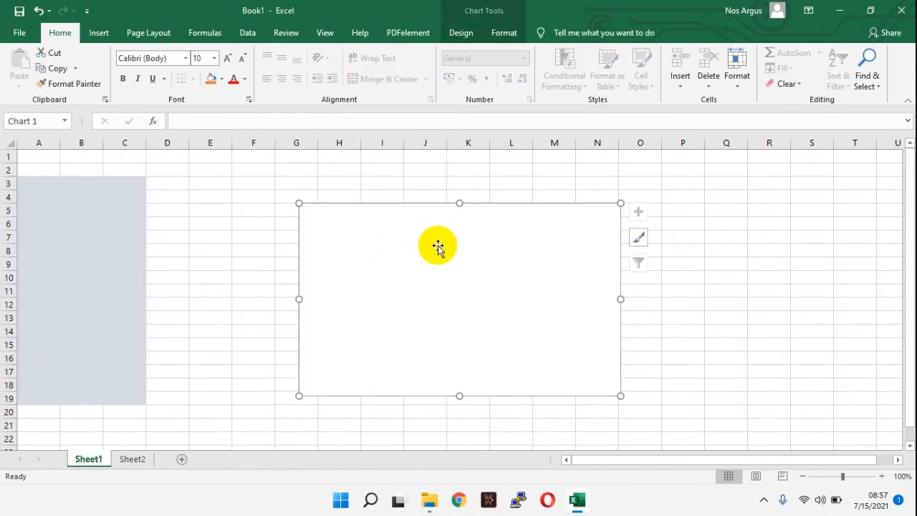
drag(436, 246, 329, 221)
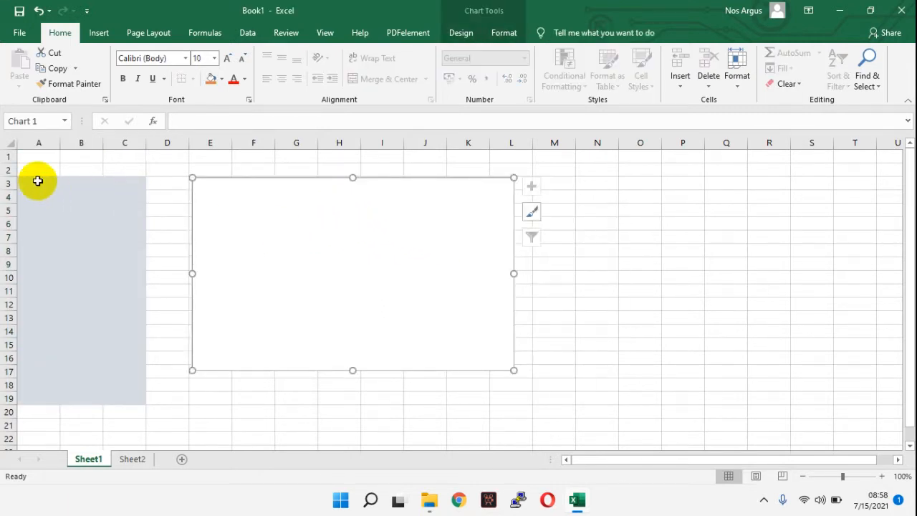
- Apply all borders to the shaded cell range A3:C19
drag(35, 180, 122, 398)
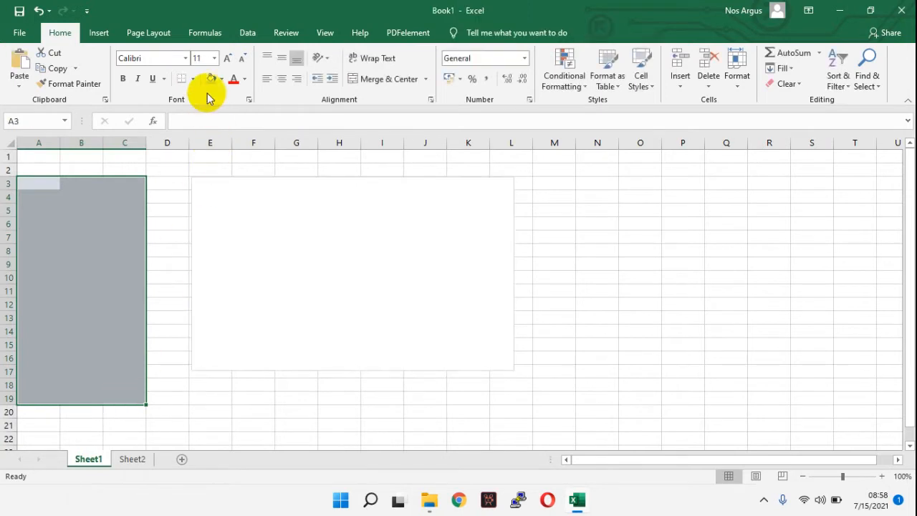
click(192, 78)
click(208, 194)
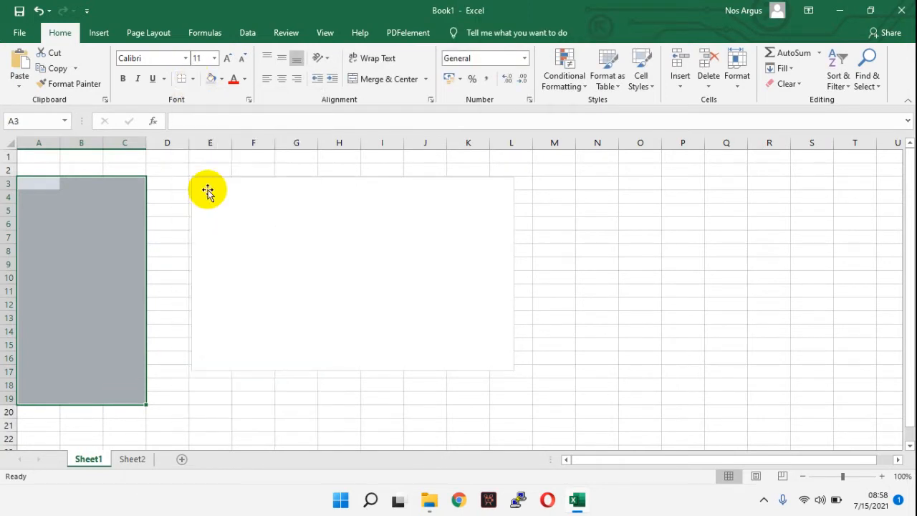
- Set the empty chart's data range to cells A3:C19 on Sheet1
click(348, 224)
right_click(348, 225)
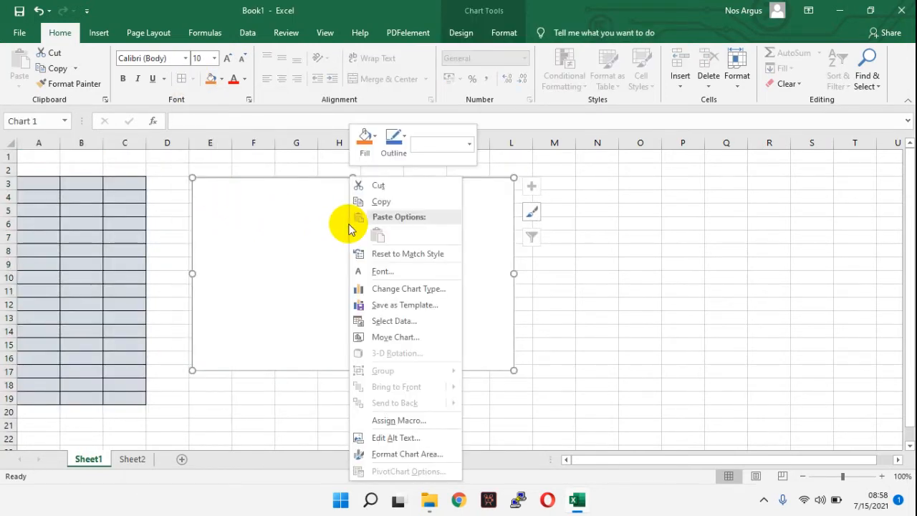
click(408, 321)
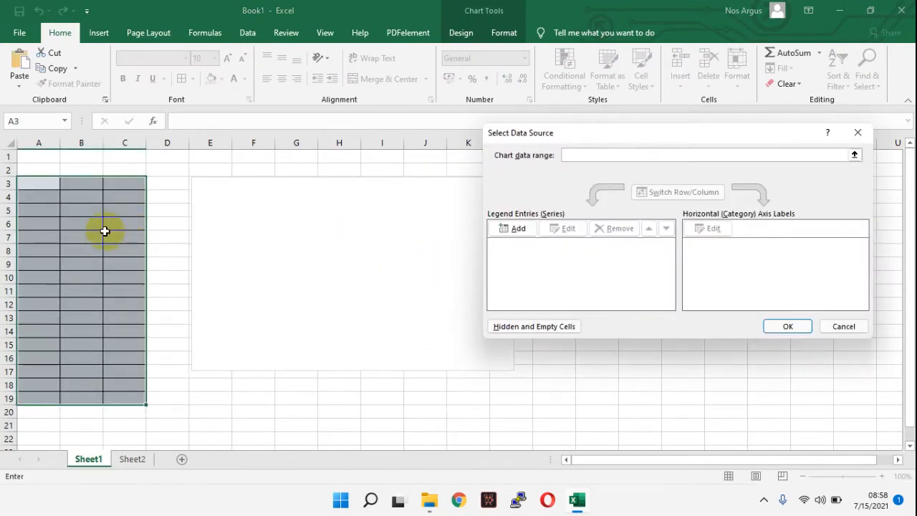
drag(26, 182, 132, 398)
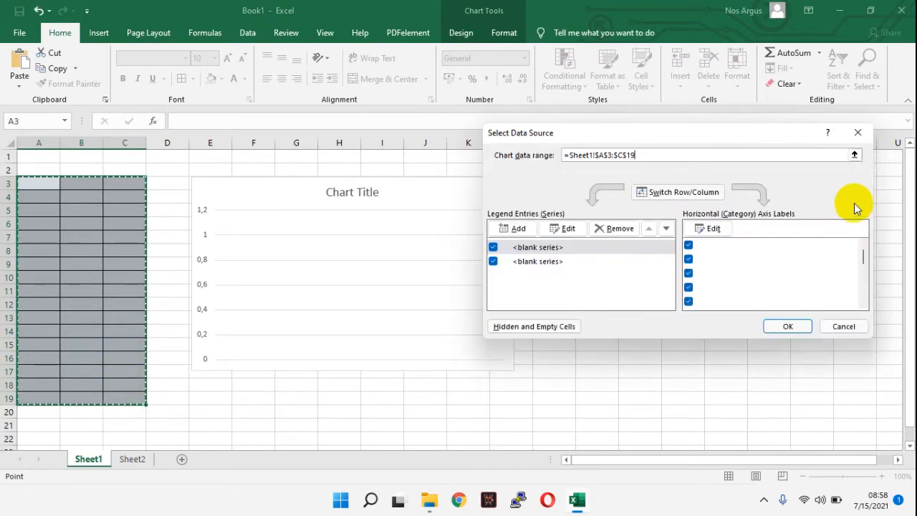
click(787, 327)
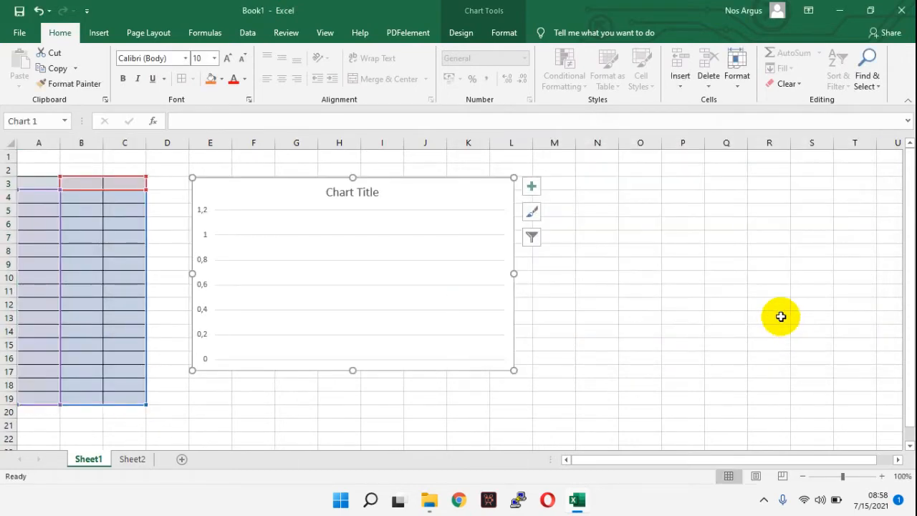
- Enter the column header "Data 1" in both cells B3 and C3 of the table
click(88, 181)
text(Data 1)
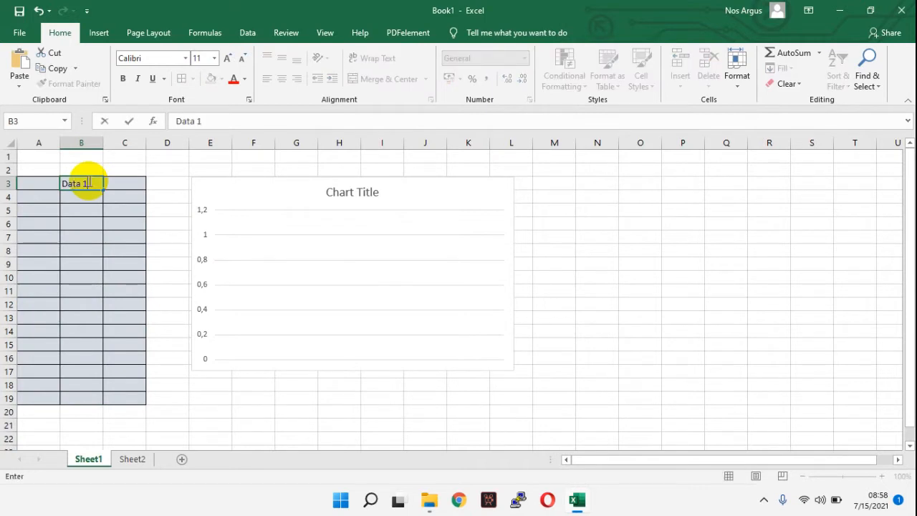
key(Tab)
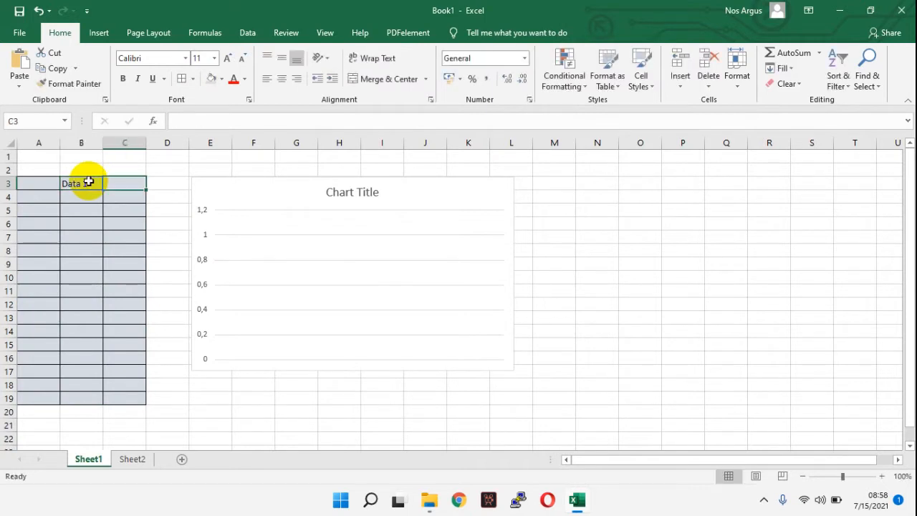
text(Data 1)
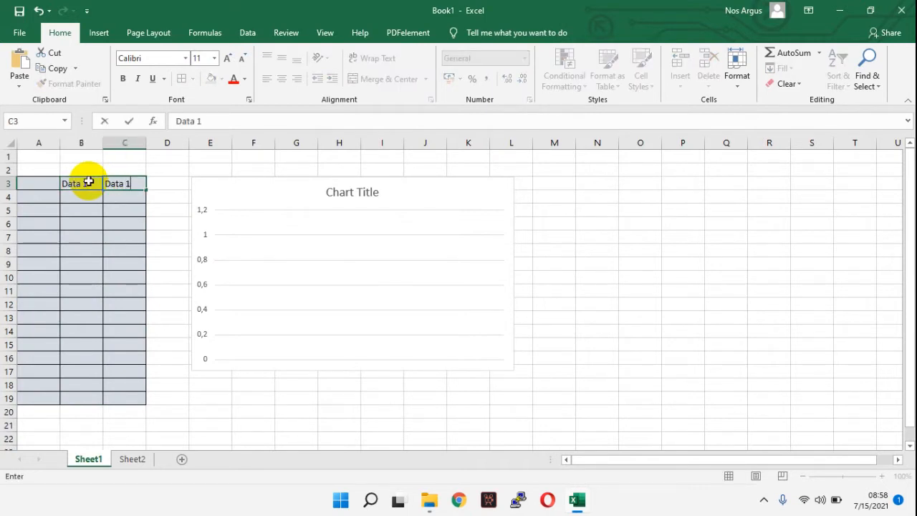
key(Tab)
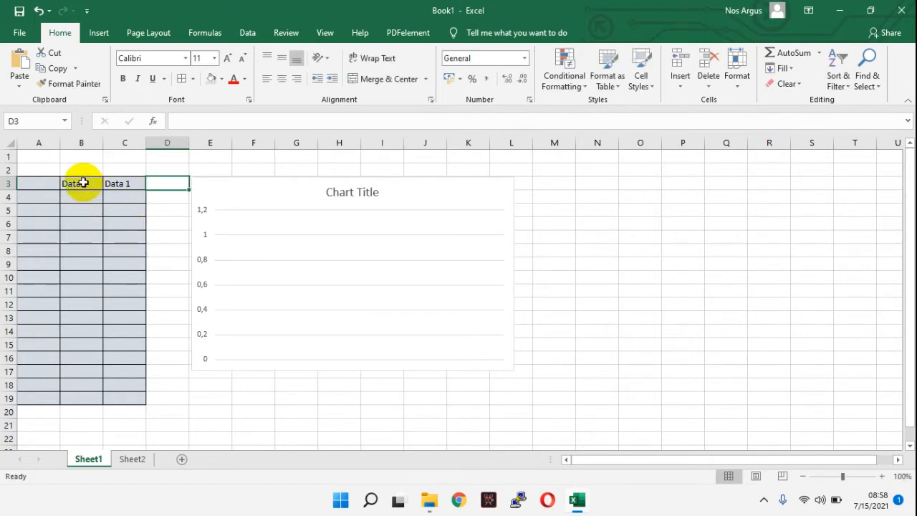
click(80, 183)
- Enter "Bar 1" in A4 and "Bar 2" in A5, and extend the label series down to A19
click(41, 197)
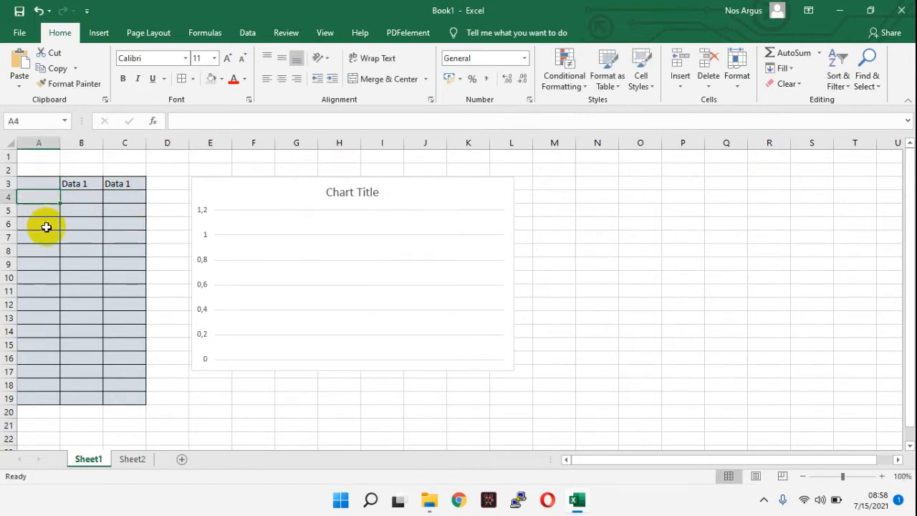
text(Bar 1)
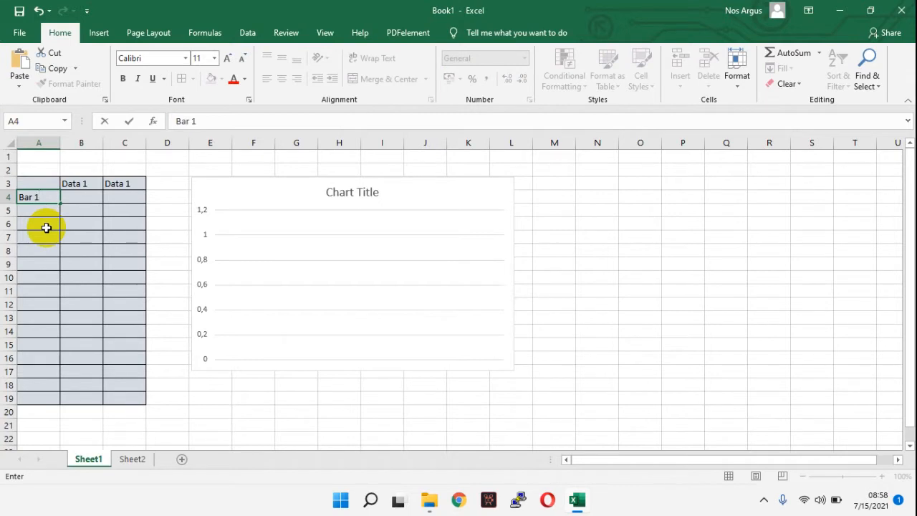
key(Tab)
click(35, 206)
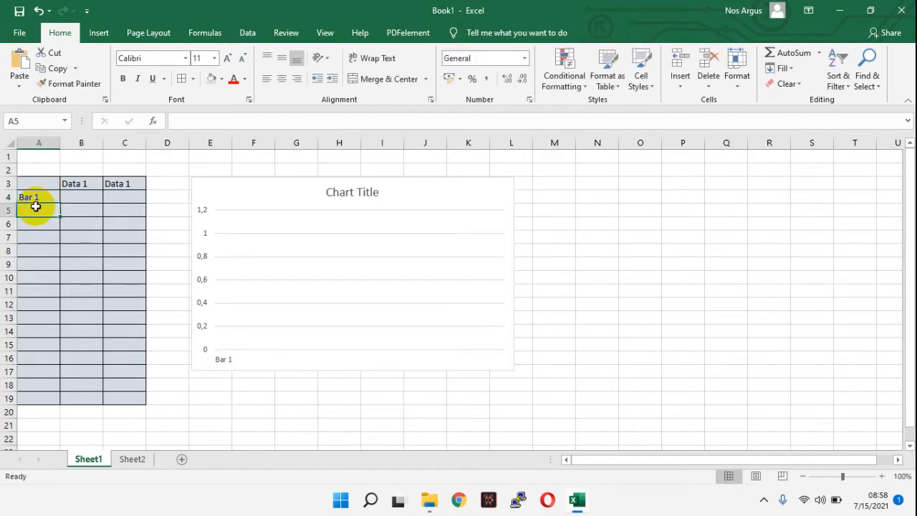
text(Bar 2)
key(Tab)
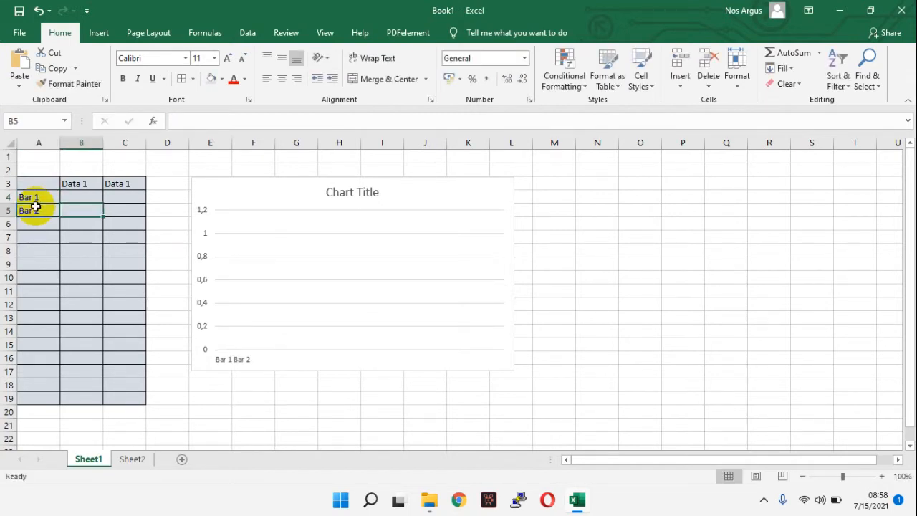
drag(35, 201, 51, 403)
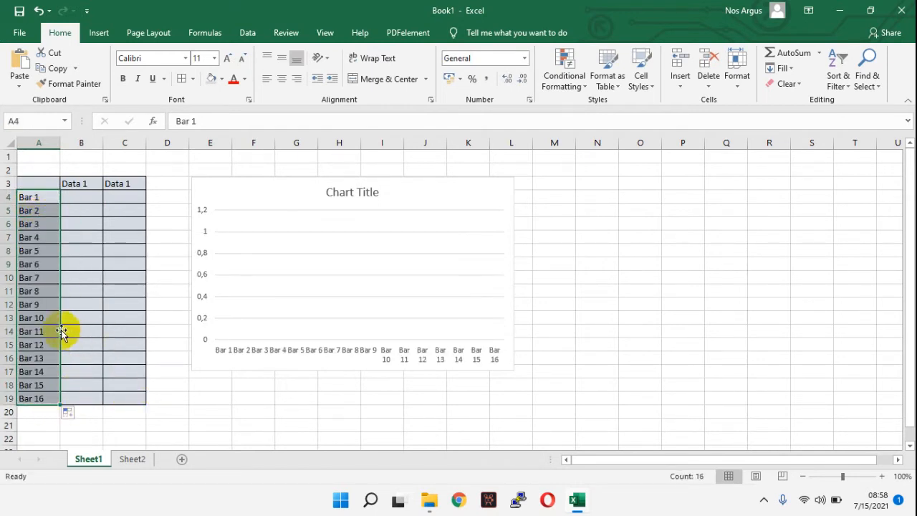
- Clear the labels Bar 11 to Bar 16 from cells A14:A19 and select cell B4
drag(39, 331, 51, 399)
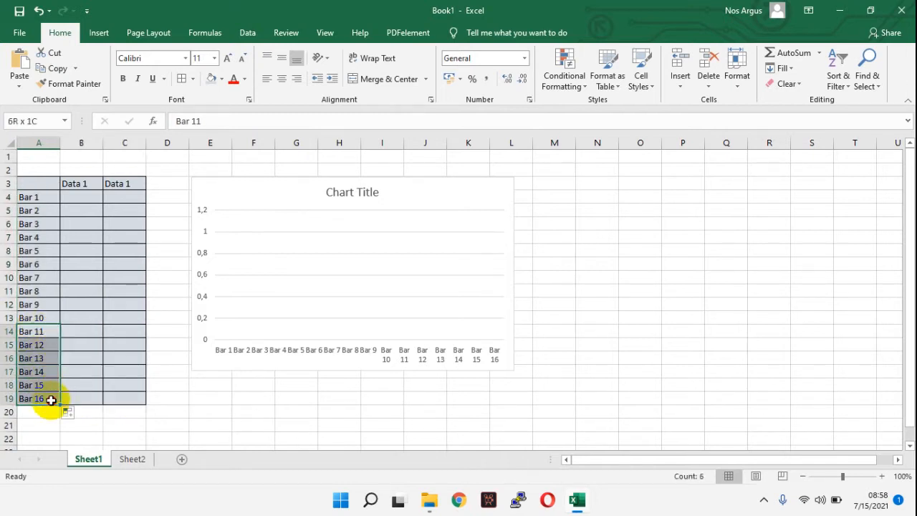
key(Delete)
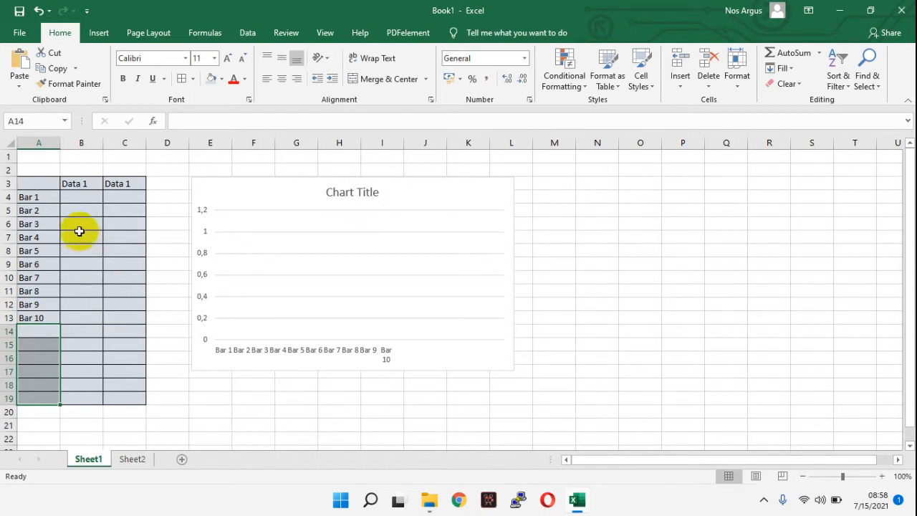
click(73, 201)
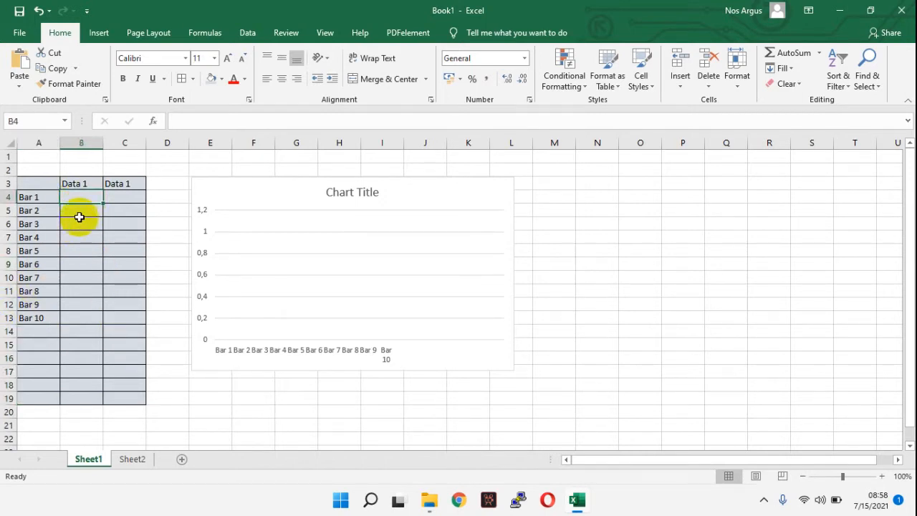
- Enter the values 10 and 5 for Bar 1 and 5 and 6 for Bar 2 in columns B and C
text(10)
key(Tab)
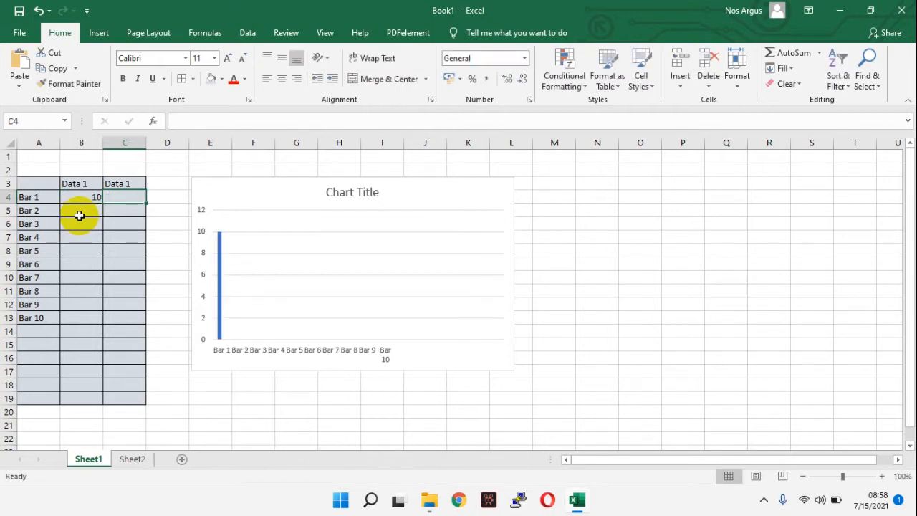
text(5)
key(Return)
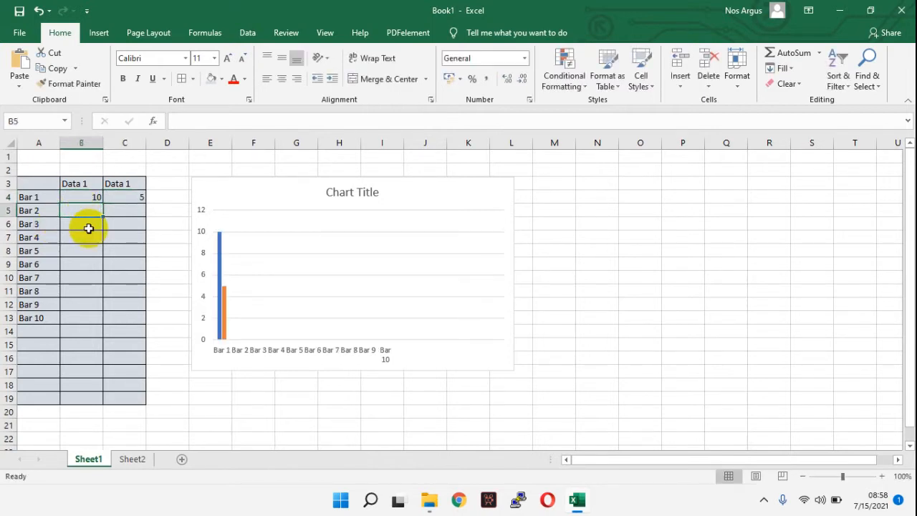
text(5)
key(Tab)
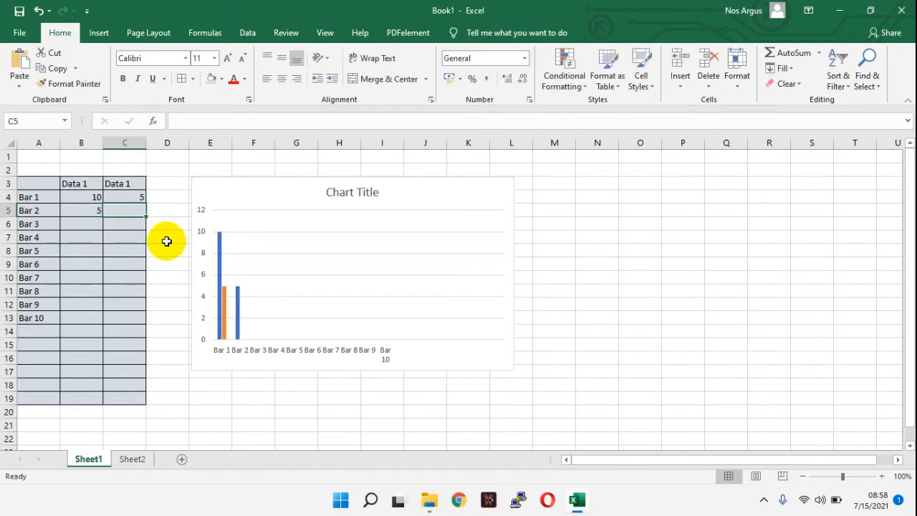
text(6)
click(129, 240)
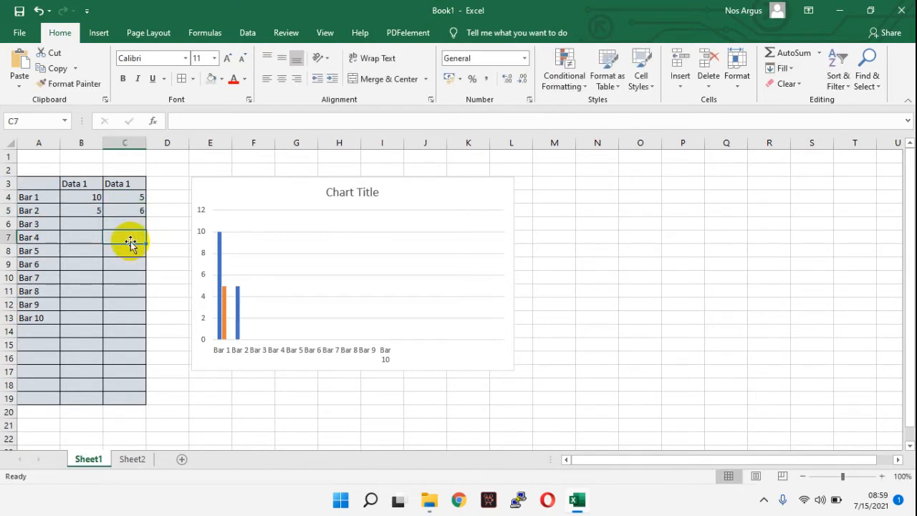
- Fill columns B and C with 10 and 12 for Bar 3 and with 4 and 8 for Bar 4
click(74, 221)
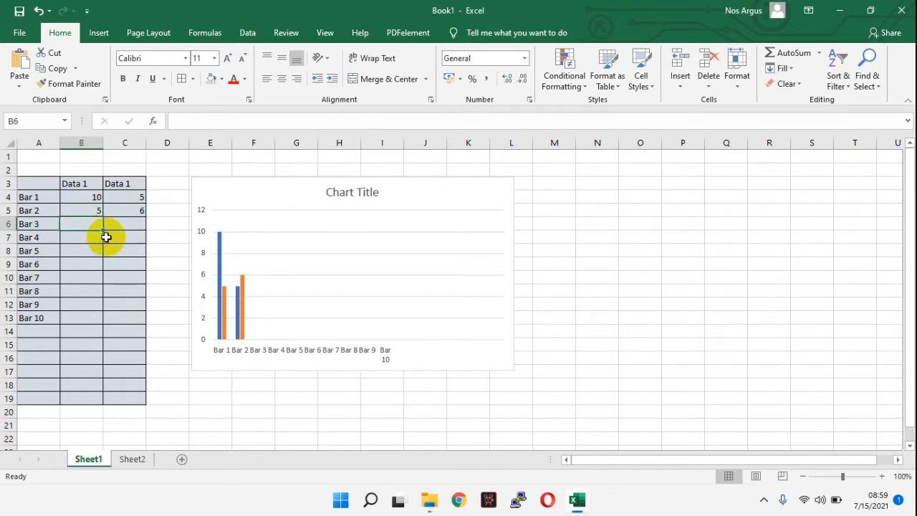
text(10)
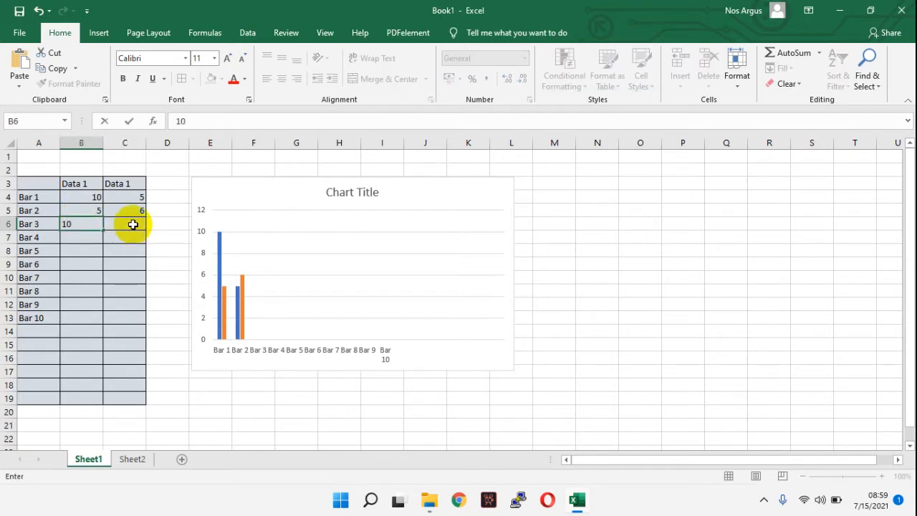
click(133, 224)
click(139, 240)
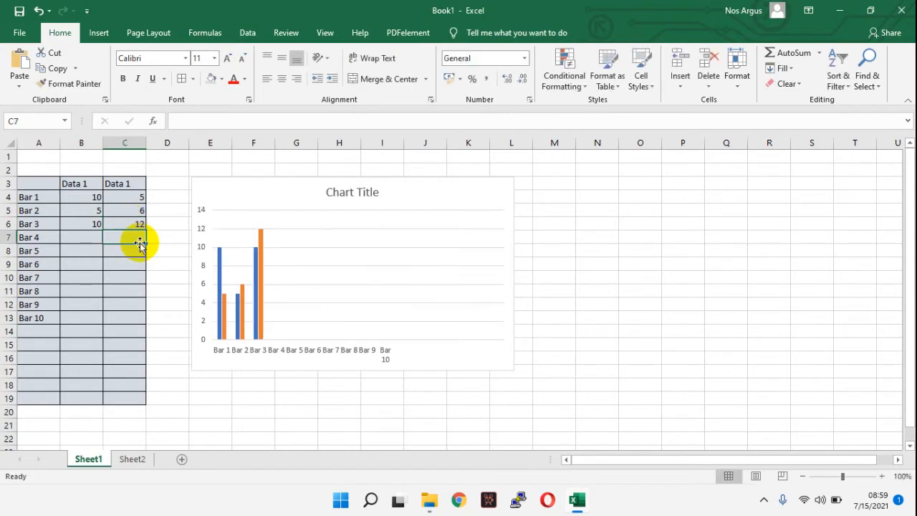
click(93, 236)
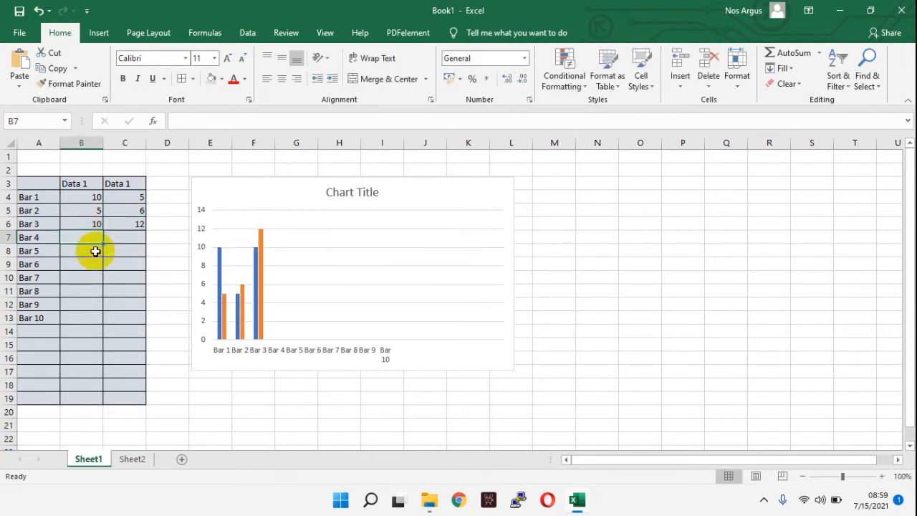
text(4)
click(127, 237)
text(8)
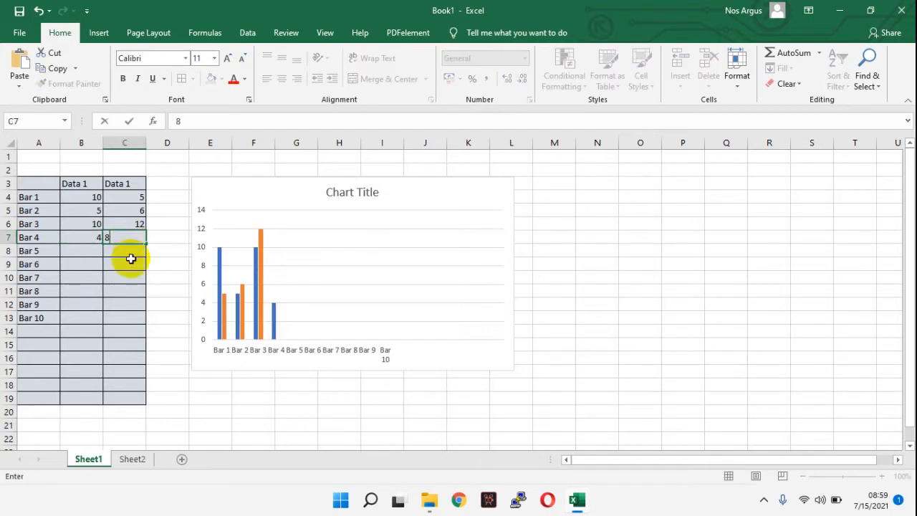
click(89, 250)
- Center the contents of columns B and C horizontally
drag(84, 199, 94, 211)
drag(73, 144, 129, 140)
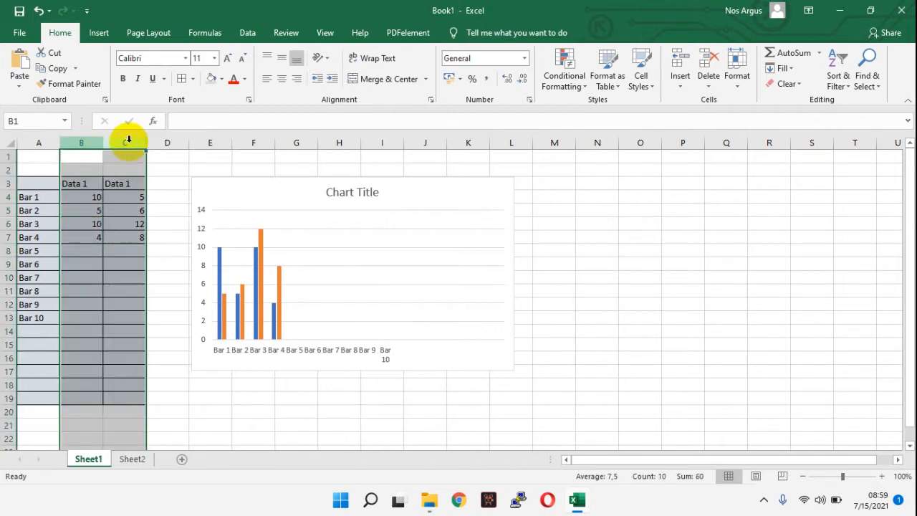
click(282, 78)
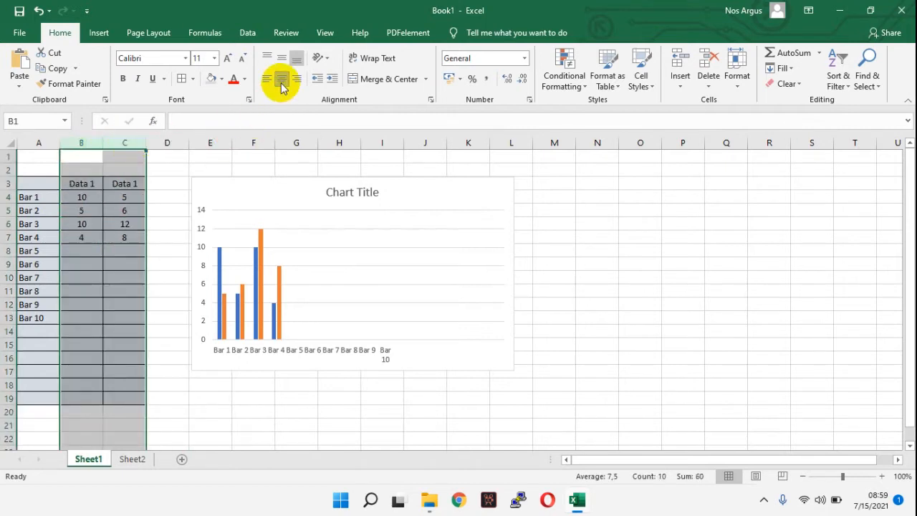
- Enter 6 and 12 for Bar 5 and 14 and 12 for Bar 6 in the two data columns
click(88, 252)
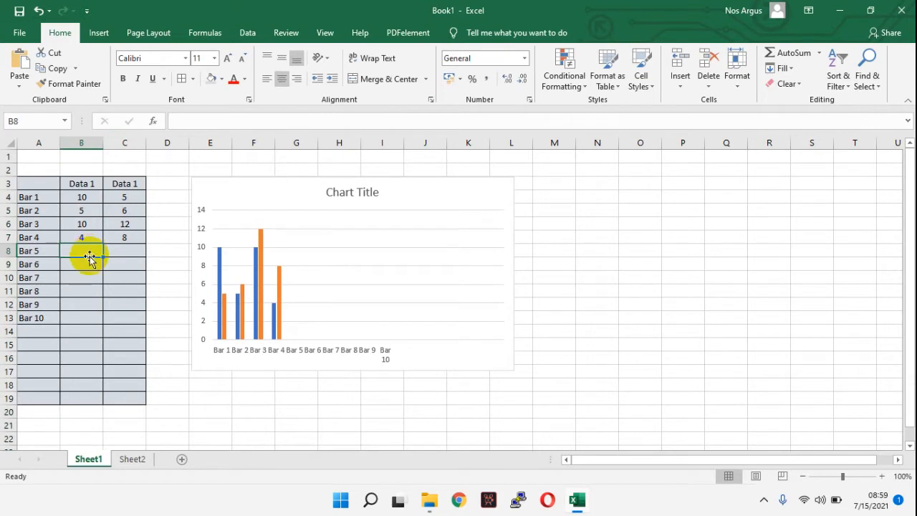
text(6)
click(126, 250)
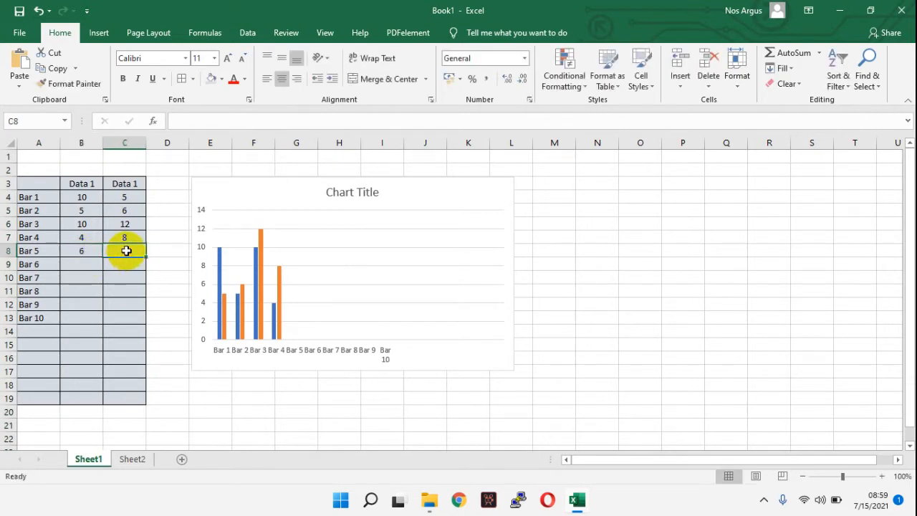
text(12)
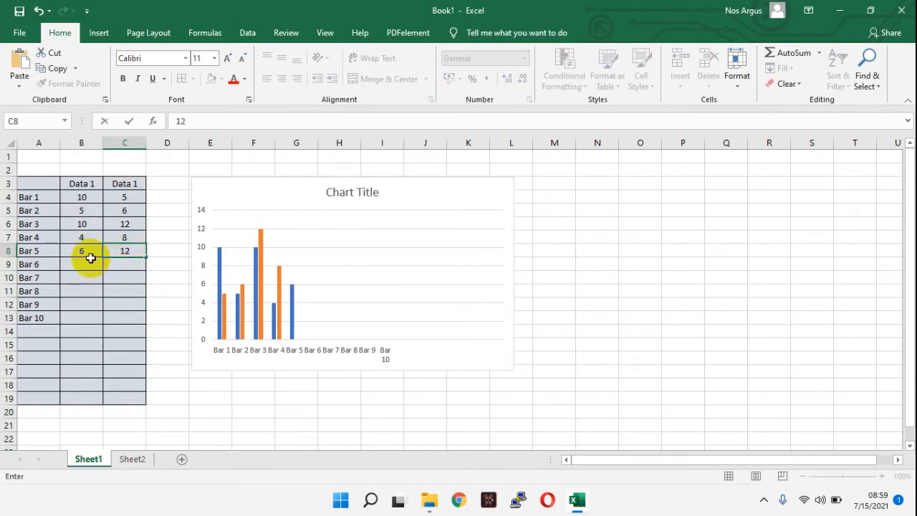
click(86, 266)
text(14)
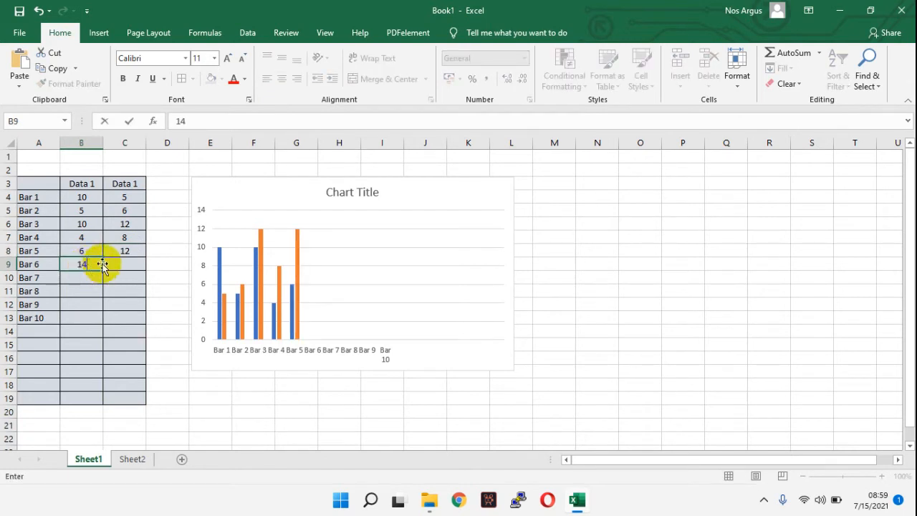
click(123, 264)
text(12)
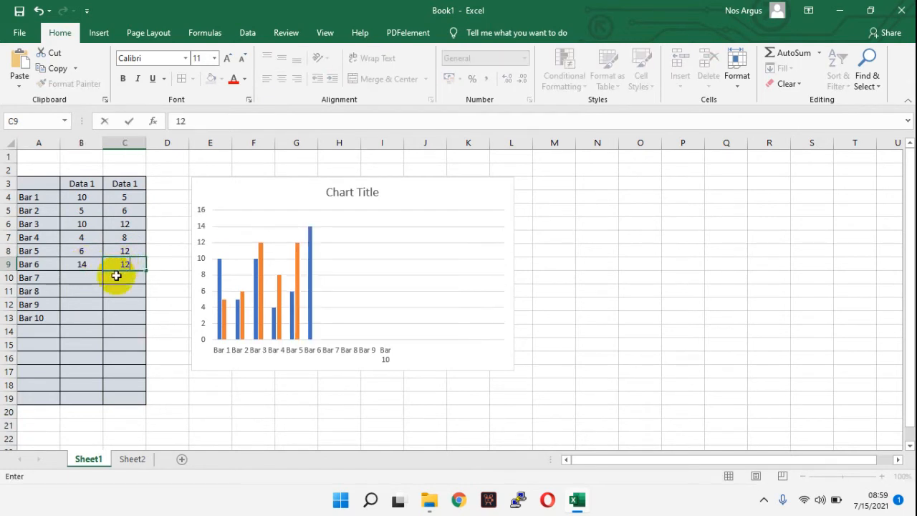
- Enter 12 and 20 for Bar 7 and 12 and 6 for Bar 8 in the two data columns
click(95, 277)
text(12)
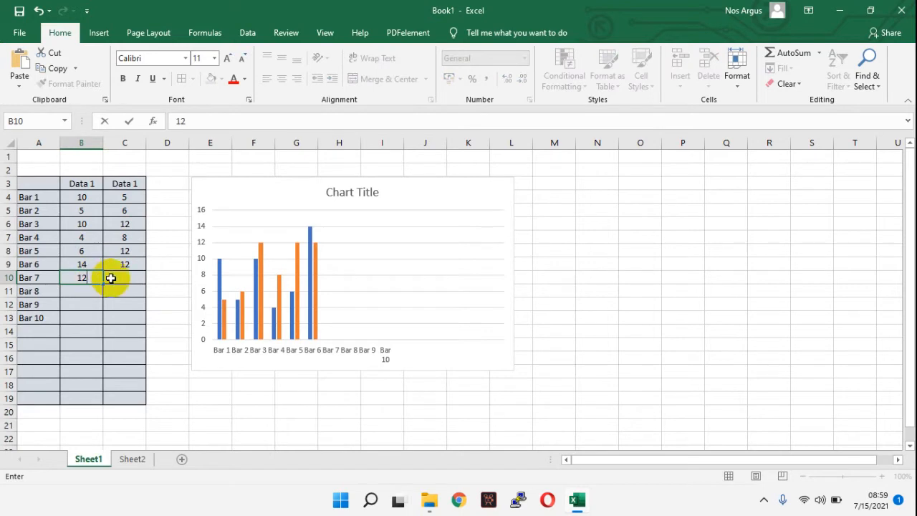
click(111, 277)
text(20)
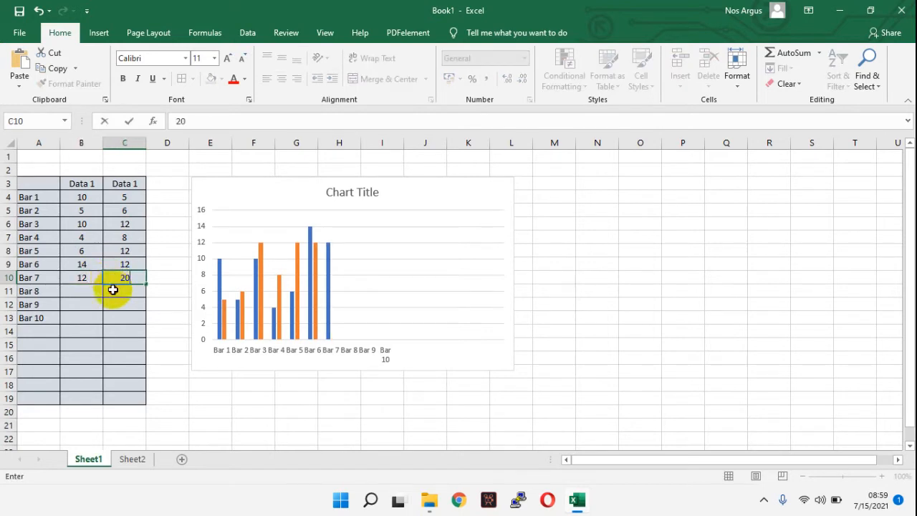
click(112, 290)
click(86, 297)
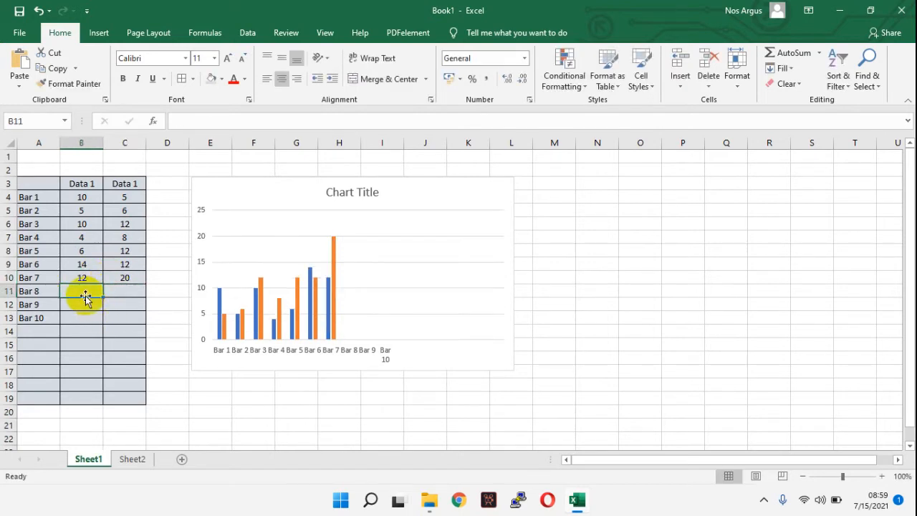
text(12)
click(114, 290)
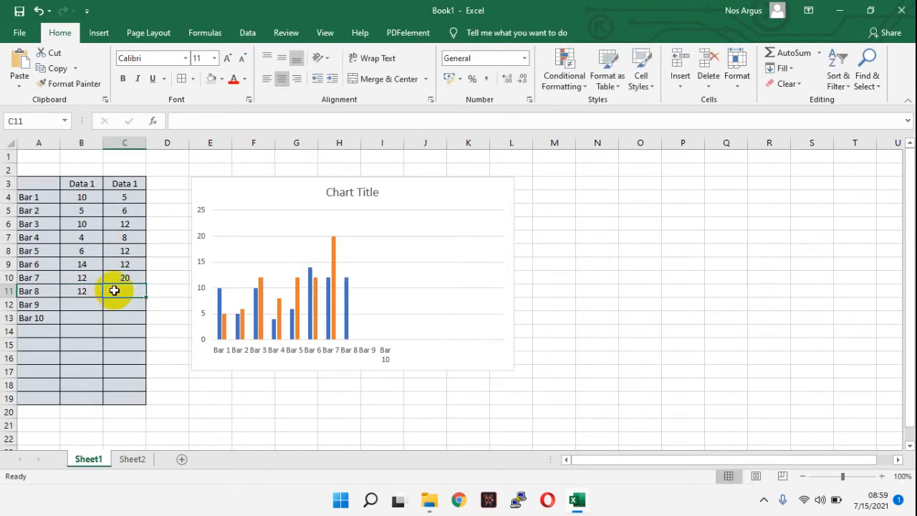
- Enter 7 and 18 for Bar 9 and 6 and 19 for Bar 10 in the two data columns
click(92, 302)
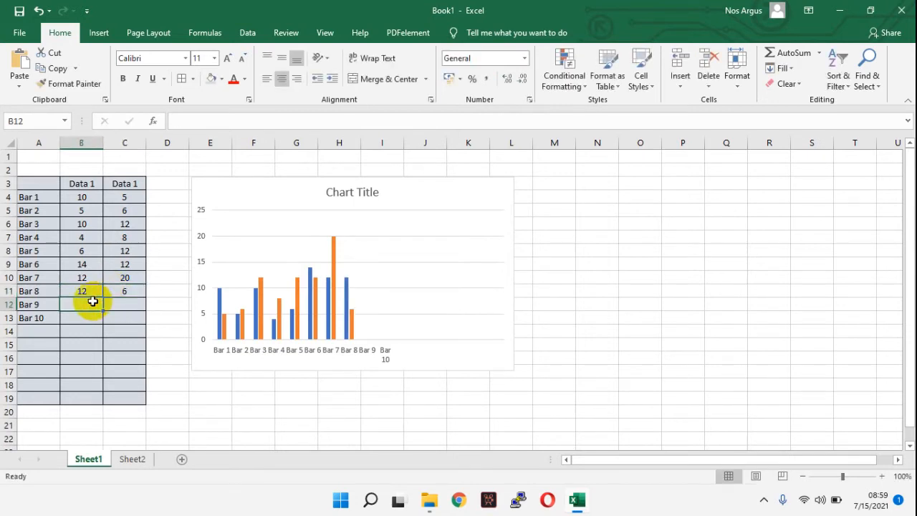
text(7)
click(136, 303)
text(1)
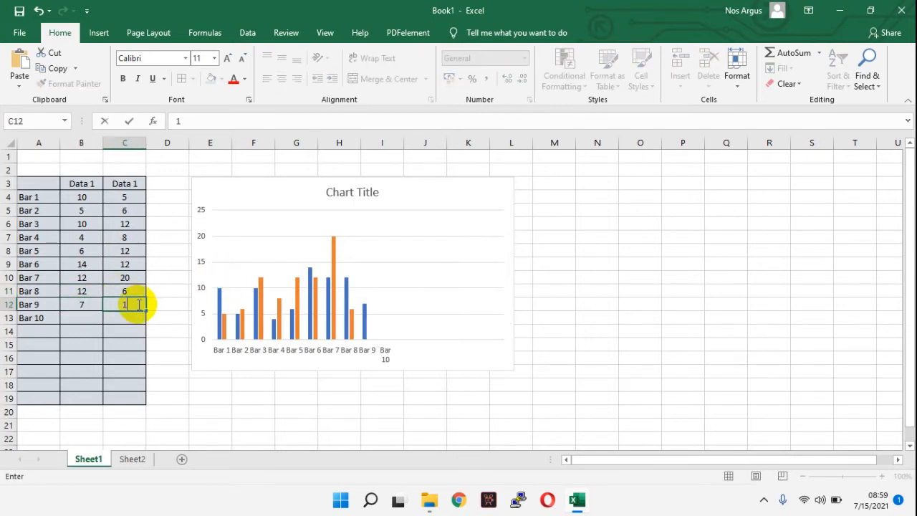
text(8)
click(93, 316)
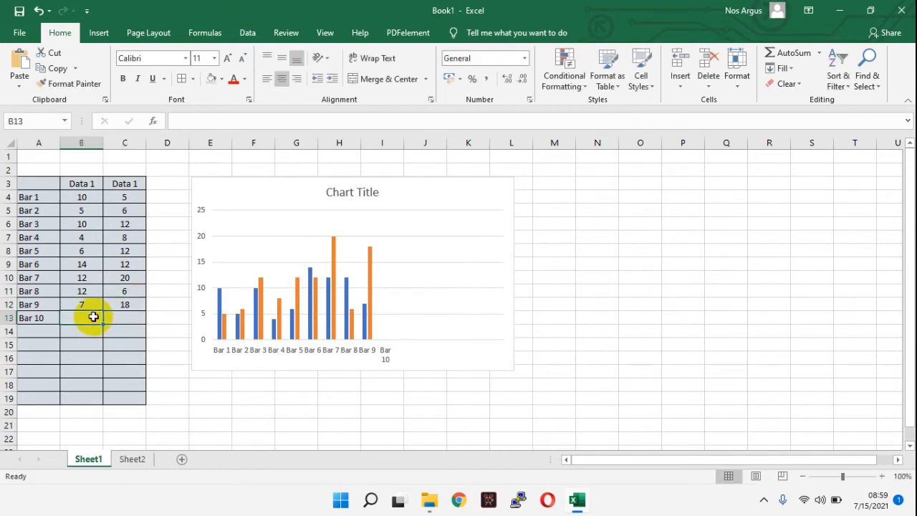
text(6)
click(129, 316)
text(1)
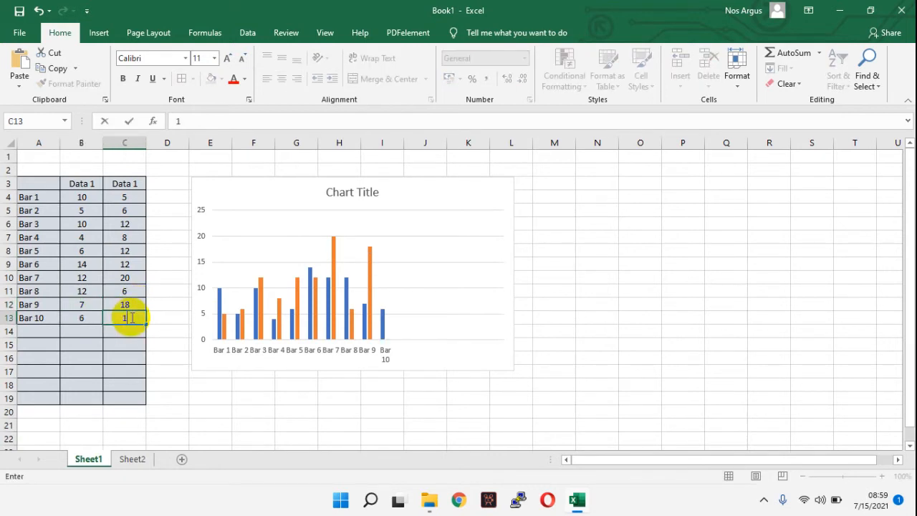
text(9)
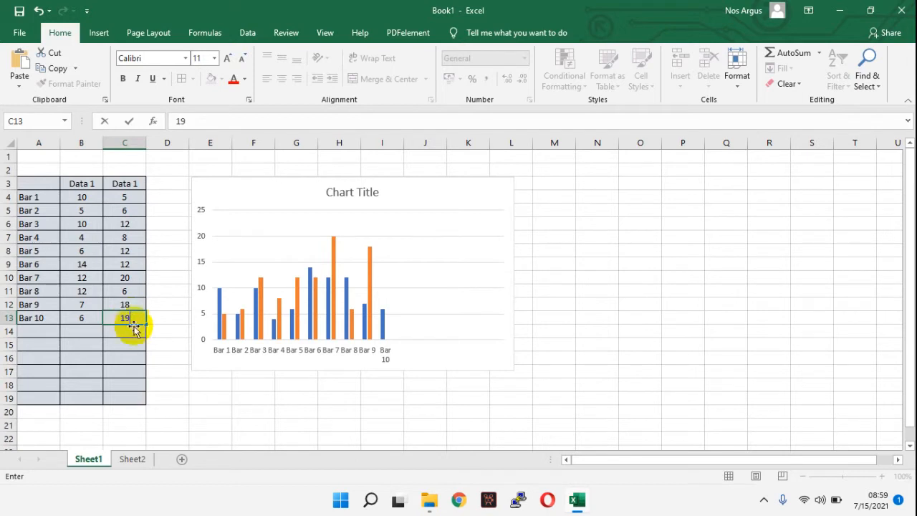
click(134, 328)
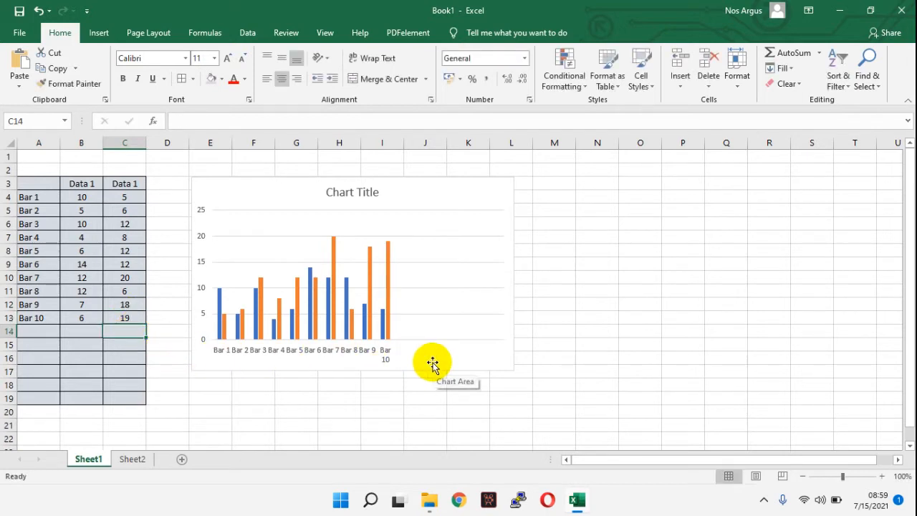
- Enlarge the chart so its lower-right corner reaches column M near row 19, and add axis titles to it
click(396, 304)
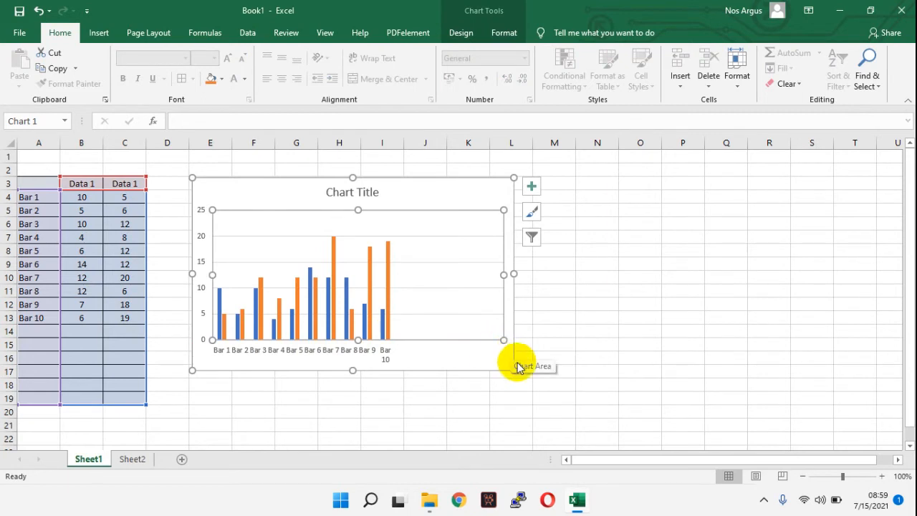
drag(513, 369, 560, 396)
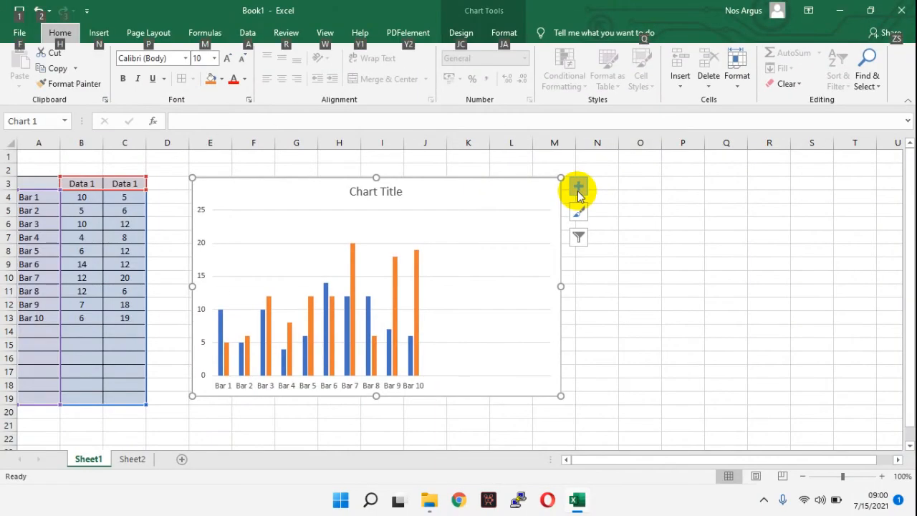
click(459, 255)
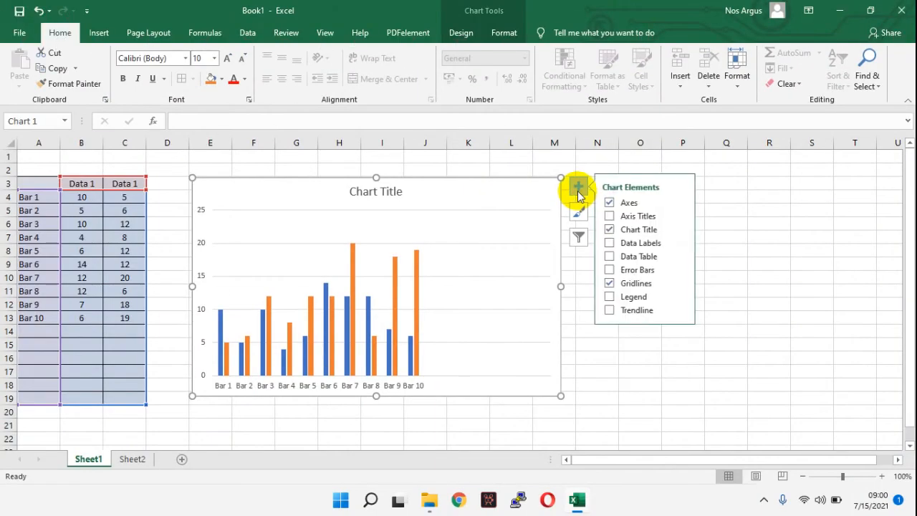
click(610, 215)
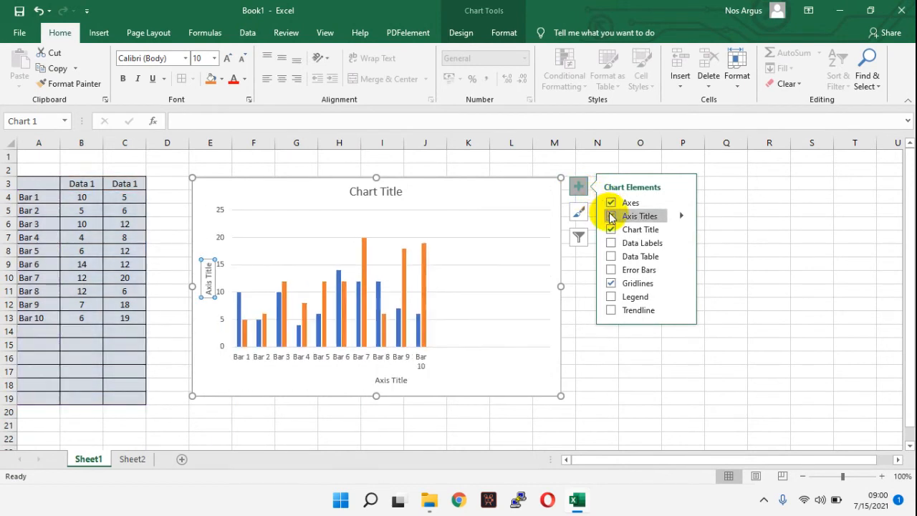
- Replace the chart's placeholder title with "Data 2021"
click(373, 192)
click(374, 191)
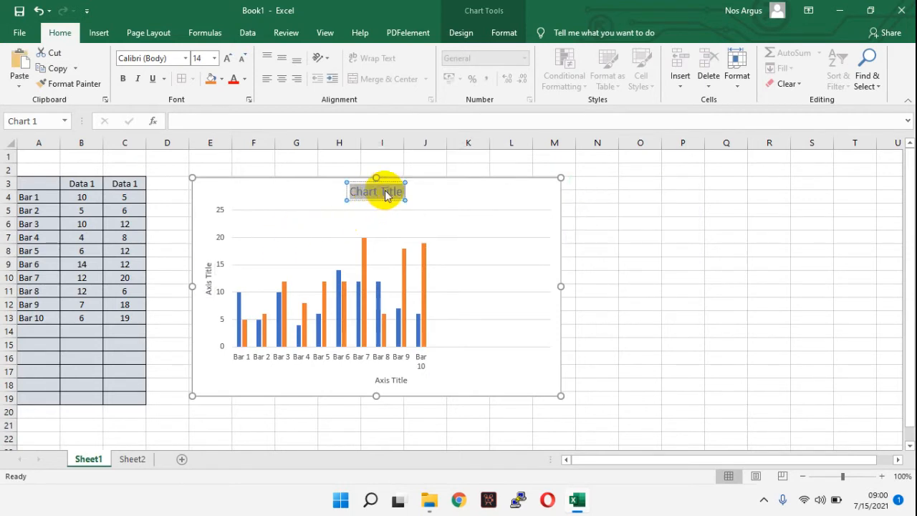
text(Data 2021)
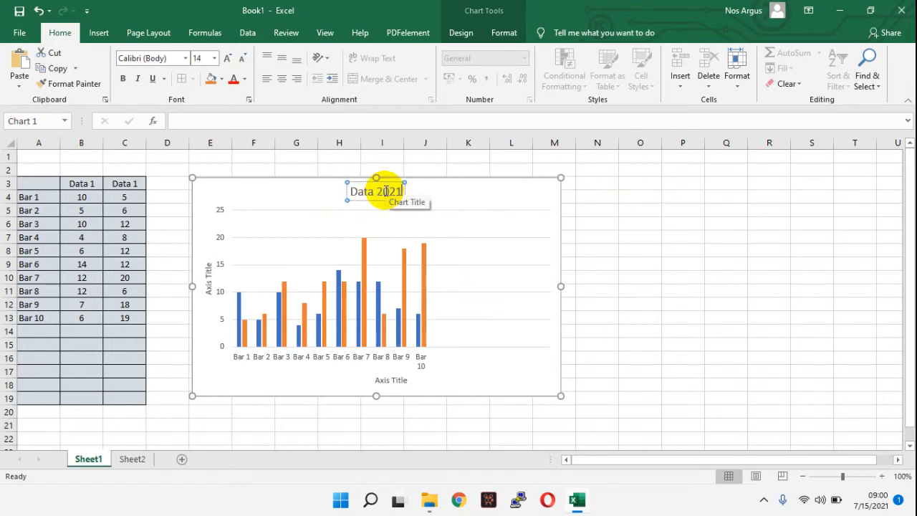
- Rename the vertical axis title "Number of Data" and the horizontal axis title "Category" in the Data 2021 chart
double_click(207, 279)
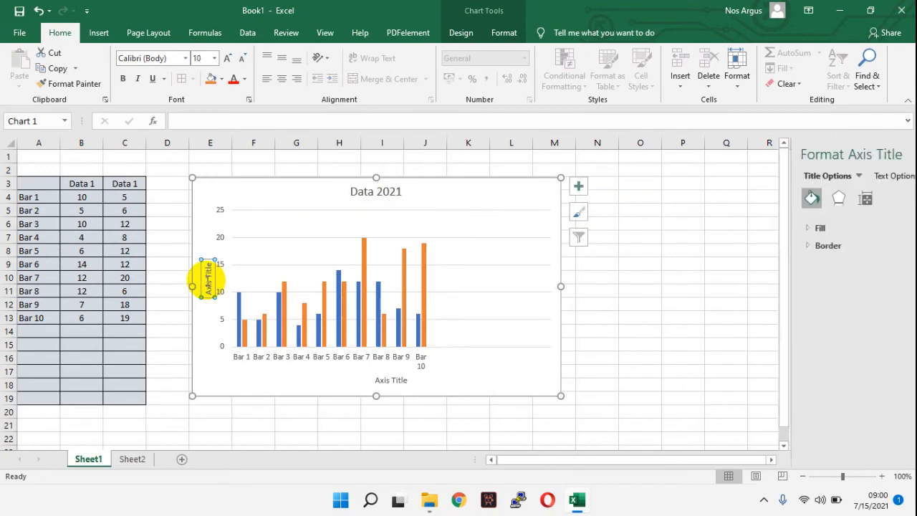
key(ctrl+a)
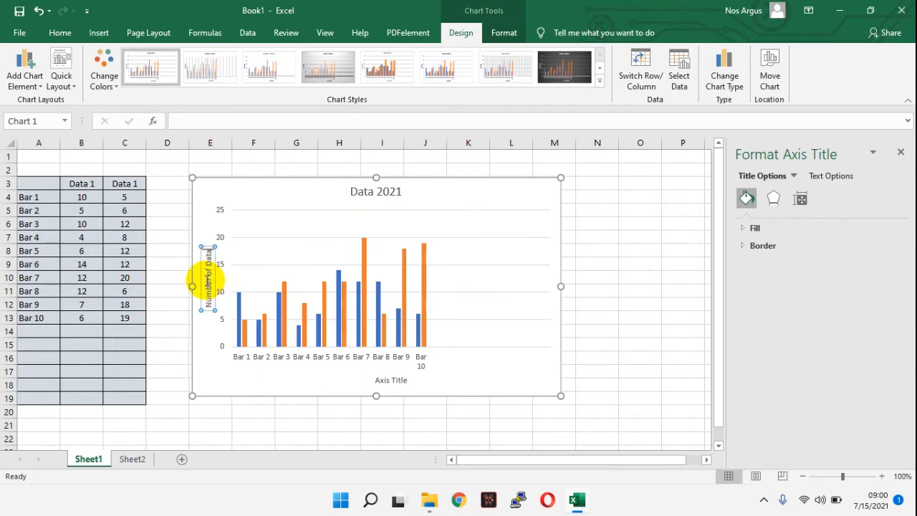
click(394, 381)
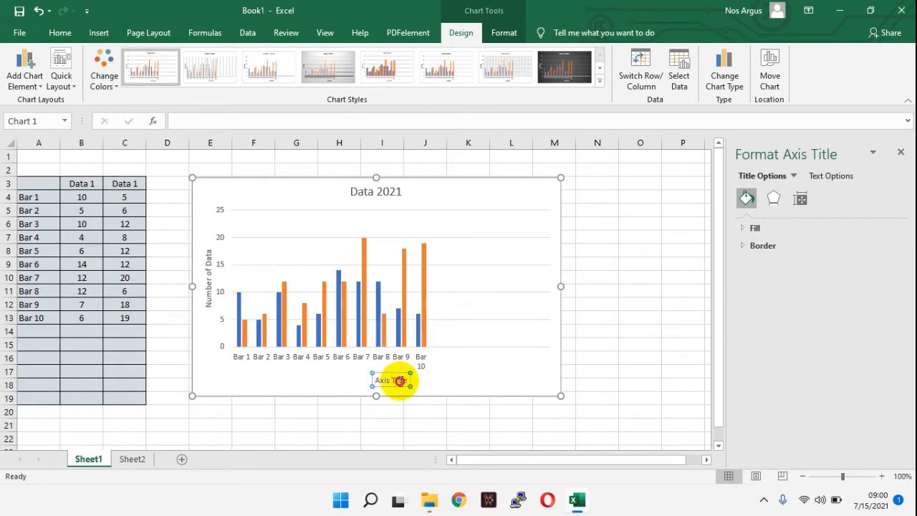
drag(399, 380, 360, 376)
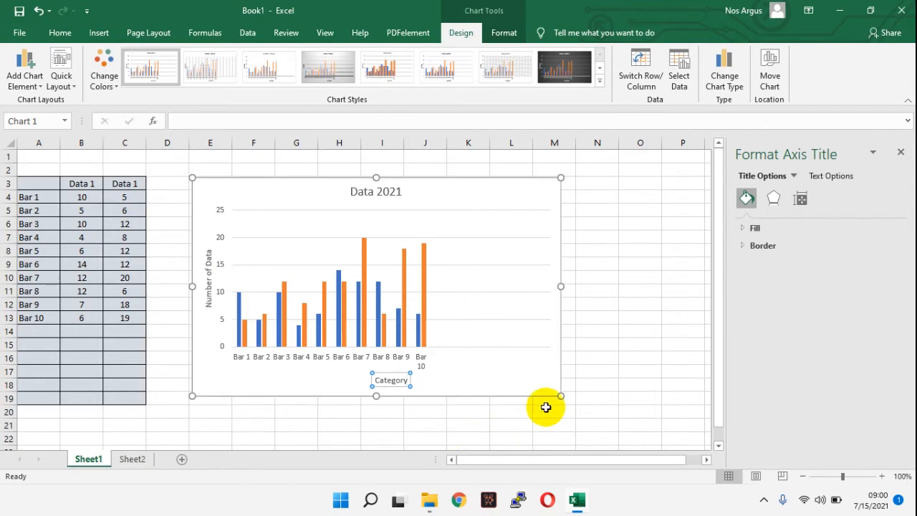
click(623, 358)
- Close the chart formatting pane and deselect the Data 2021 chart
click(418, 302)
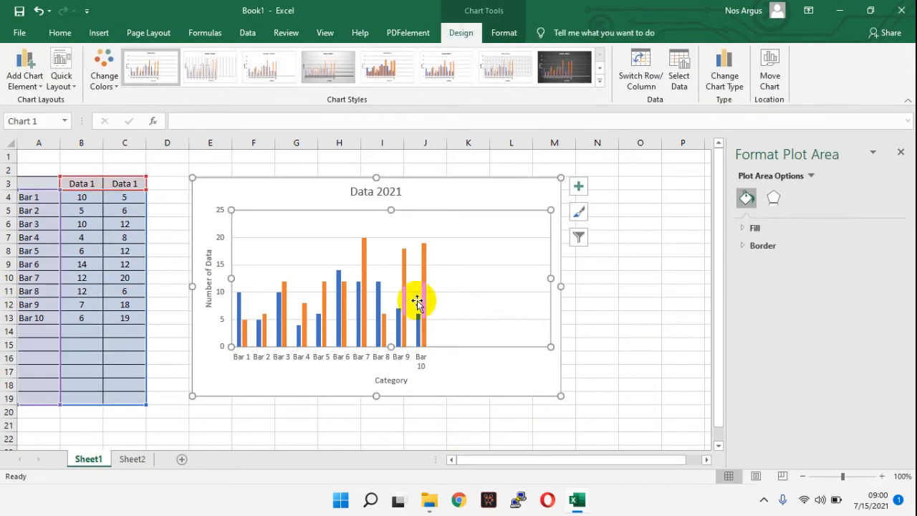
click(584, 292)
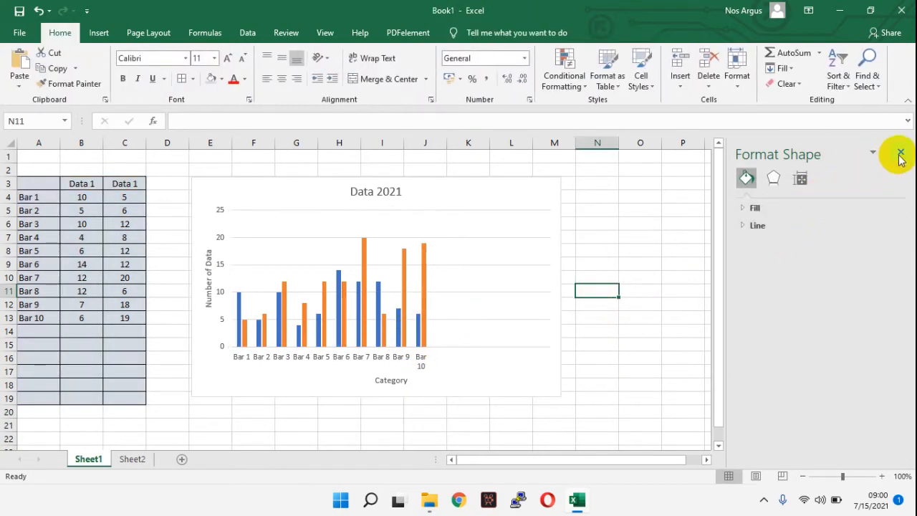
click(900, 152)
click(489, 324)
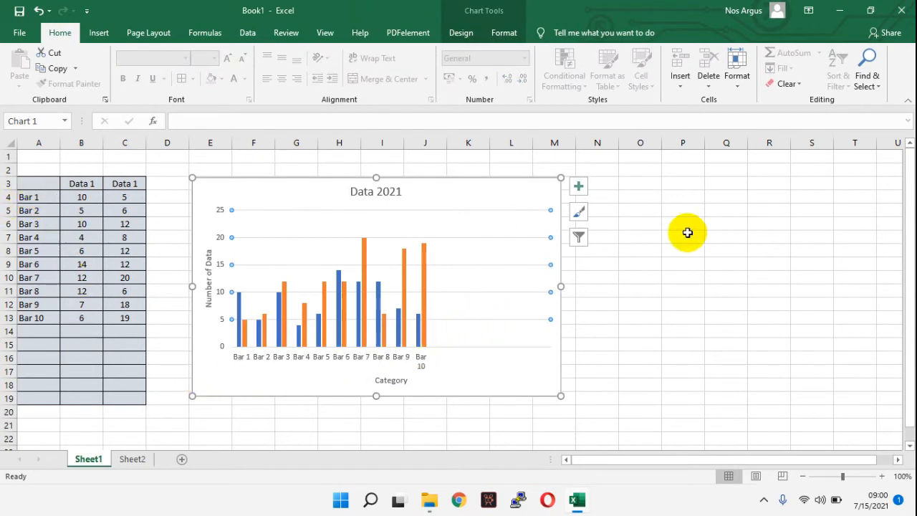
click(648, 222)
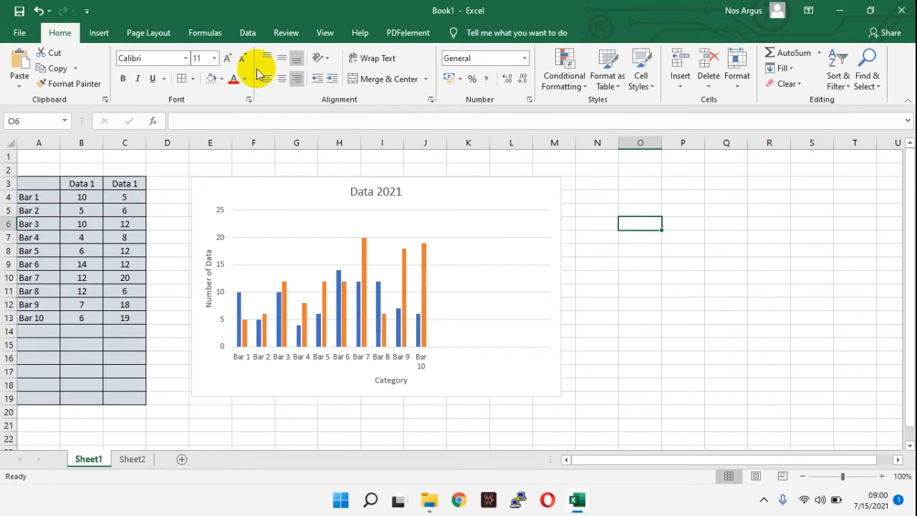
- Insert a blank 3-D clustered column chart and place it directly beside the Data 2021 chart, over columns N to T
click(93, 34)
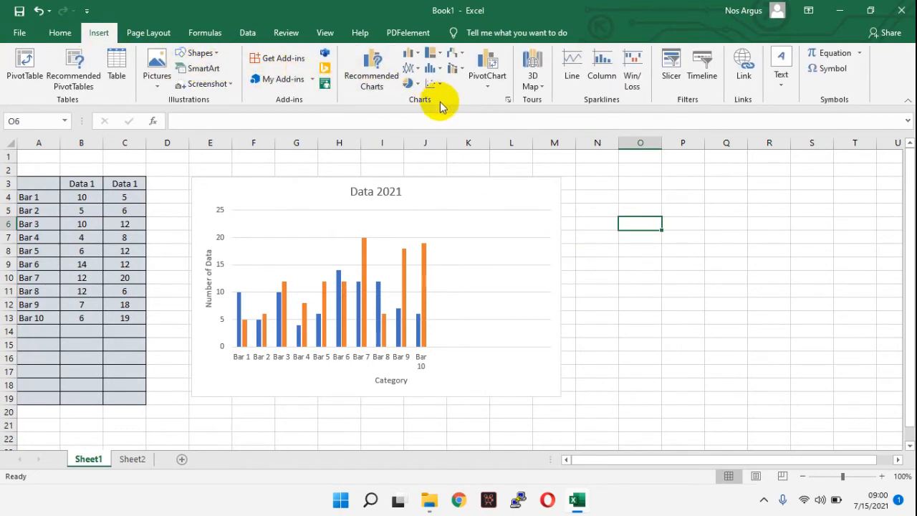
click(420, 55)
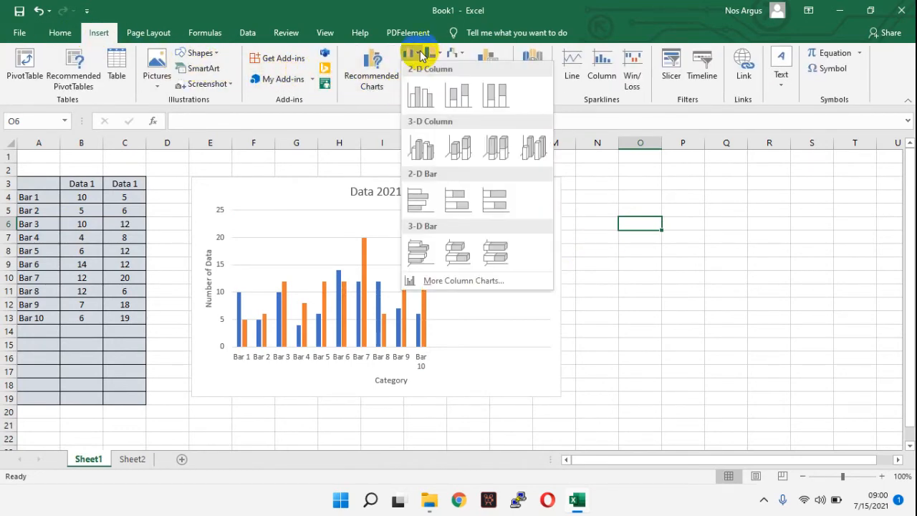
click(418, 145)
drag(406, 287, 723, 260)
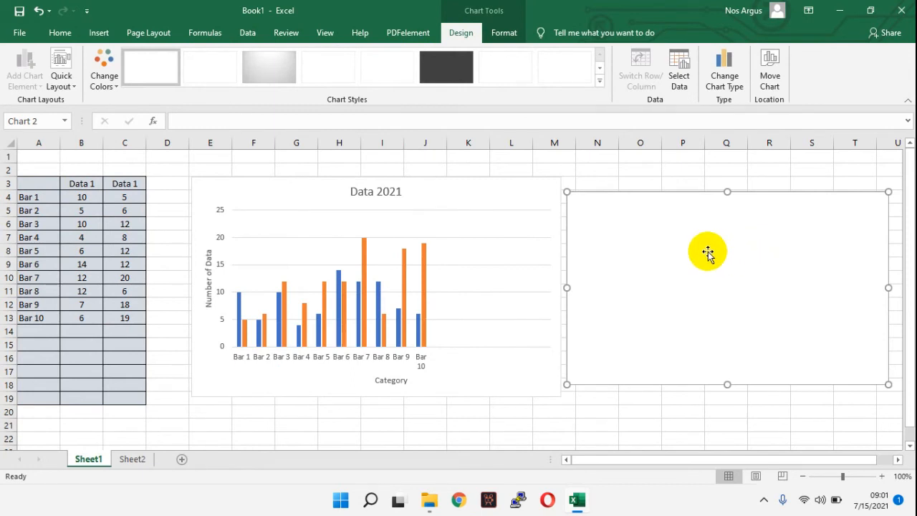
- Set the new 3-D chart's data range to cells A2:C8 on Sheet2
right_click(707, 252)
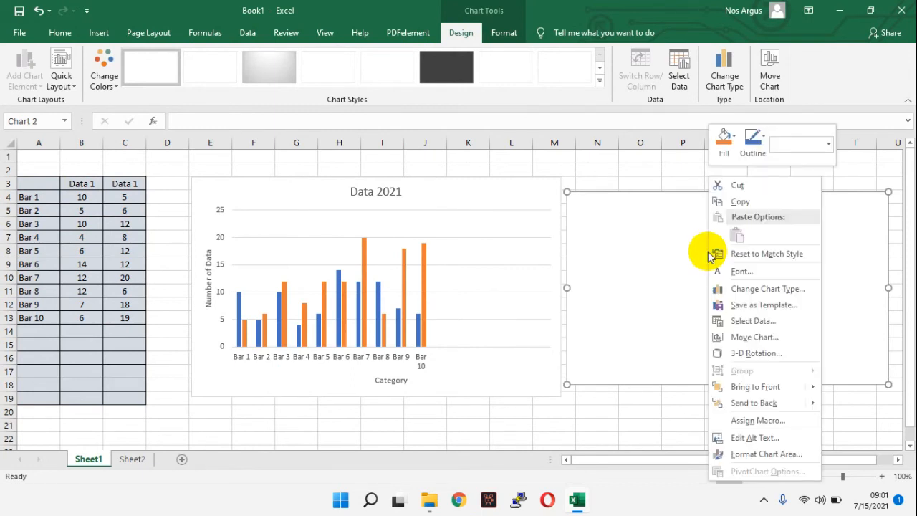
click(752, 321)
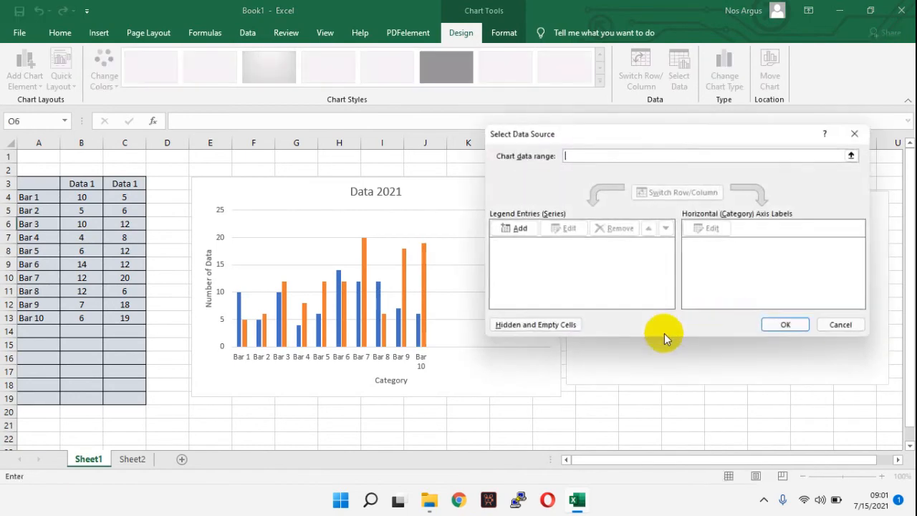
click(132, 458)
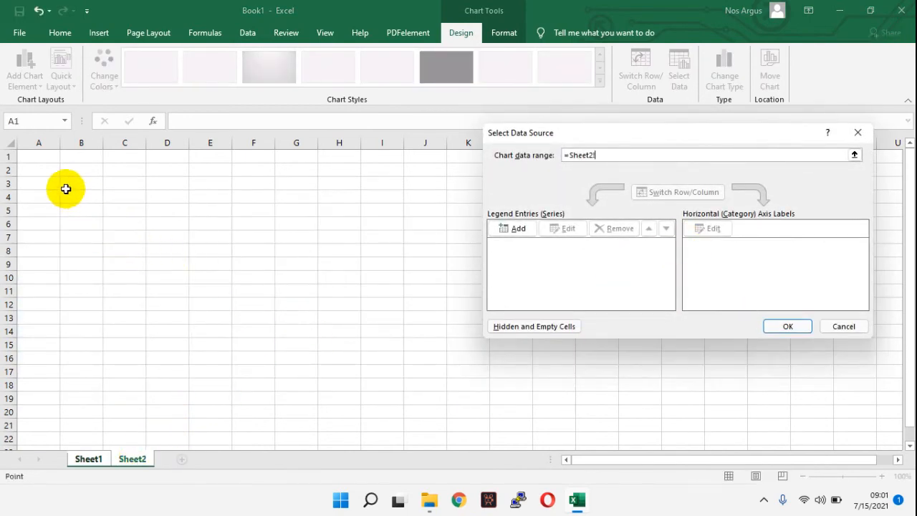
drag(46, 172, 107, 252)
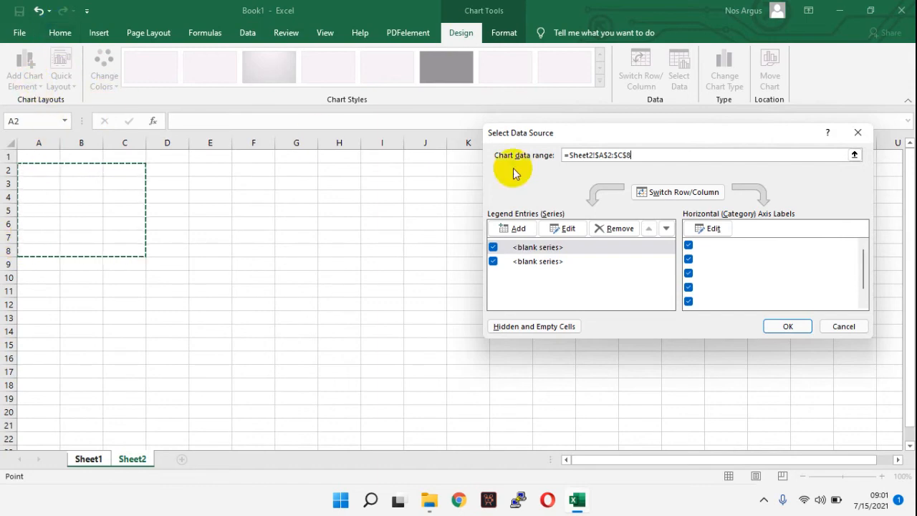
click(787, 327)
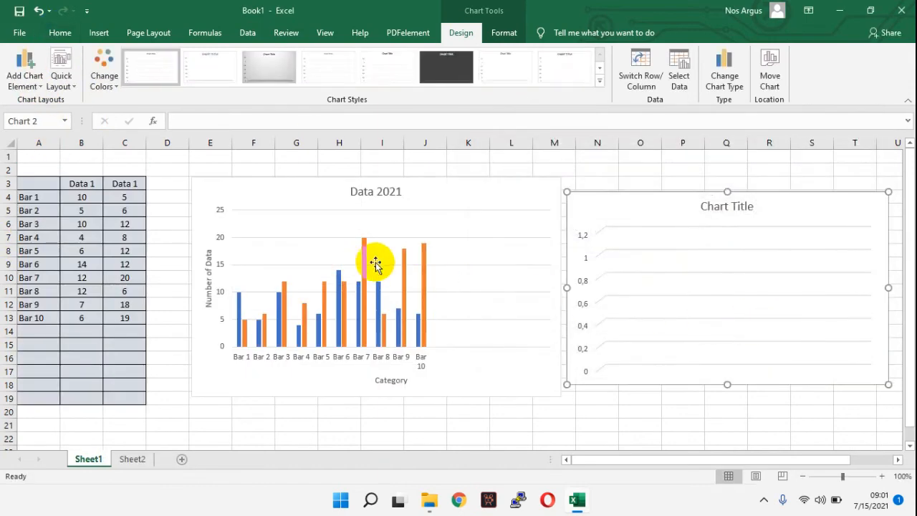
- Apply the blue-grey fill colour and all borders to cells A2:C8 on Sheet2
click(133, 459)
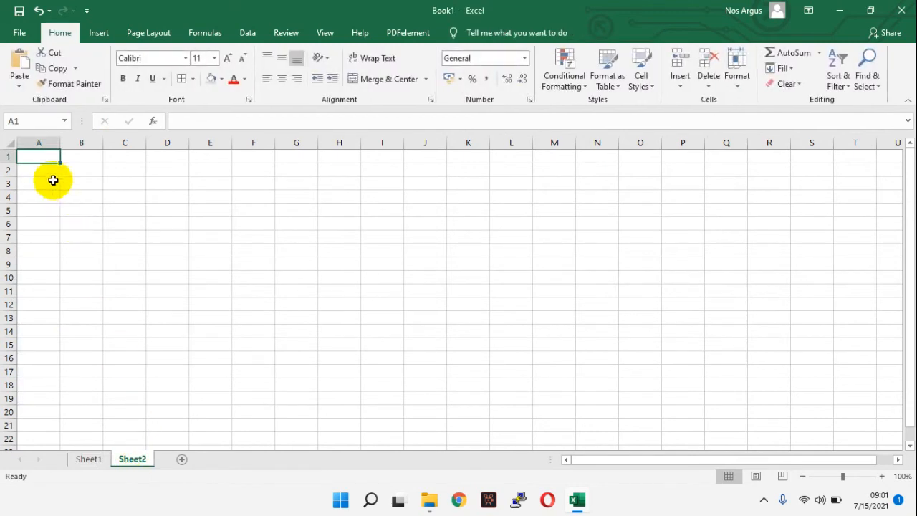
drag(37, 172, 118, 248)
click(215, 80)
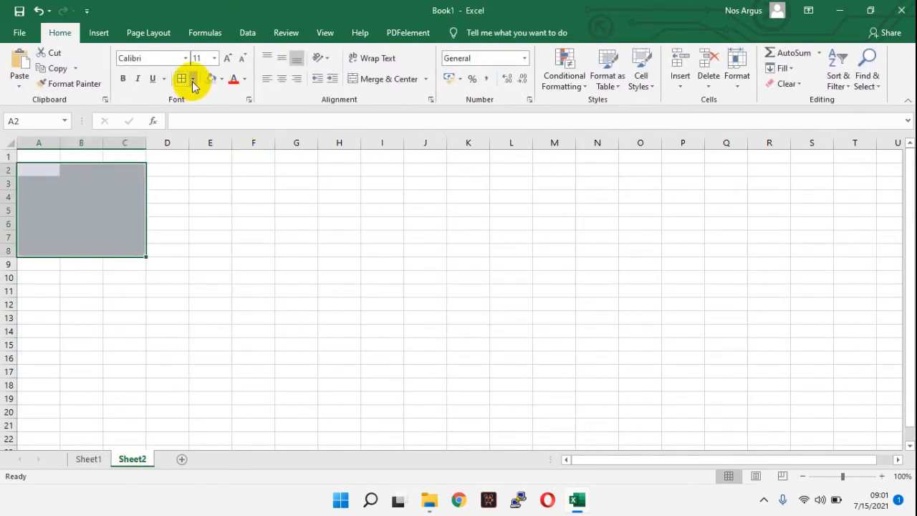
click(182, 80)
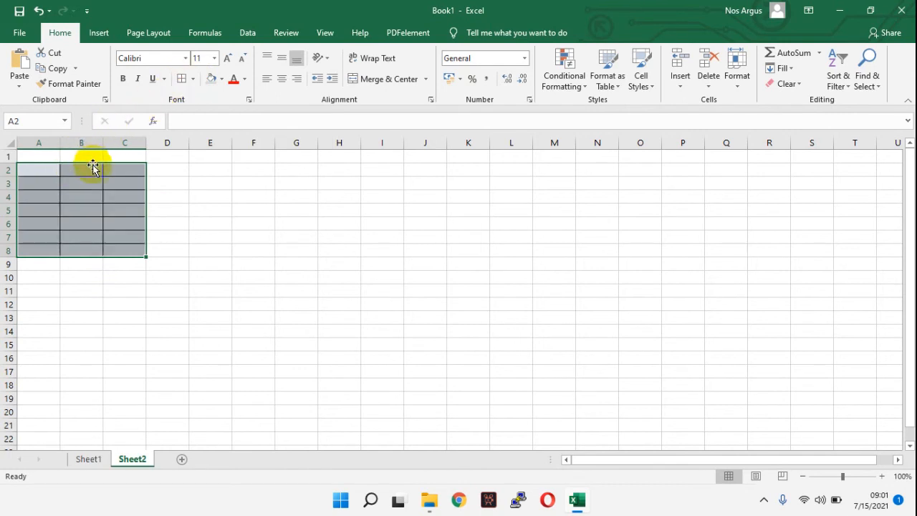
- Enter the column headers "Data 1" in B2 and "Data 2" in C2
click(92, 169)
text(Data)
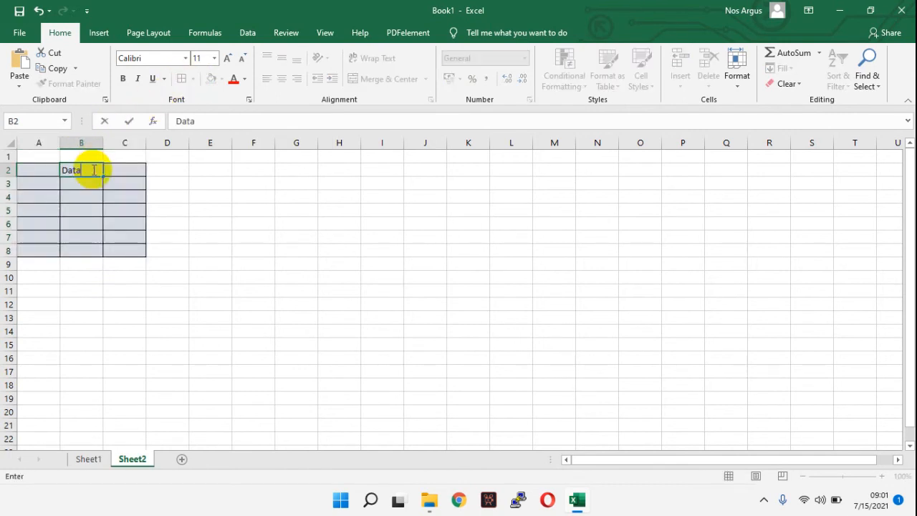
text( 1)
key(Tab)
text(Data)
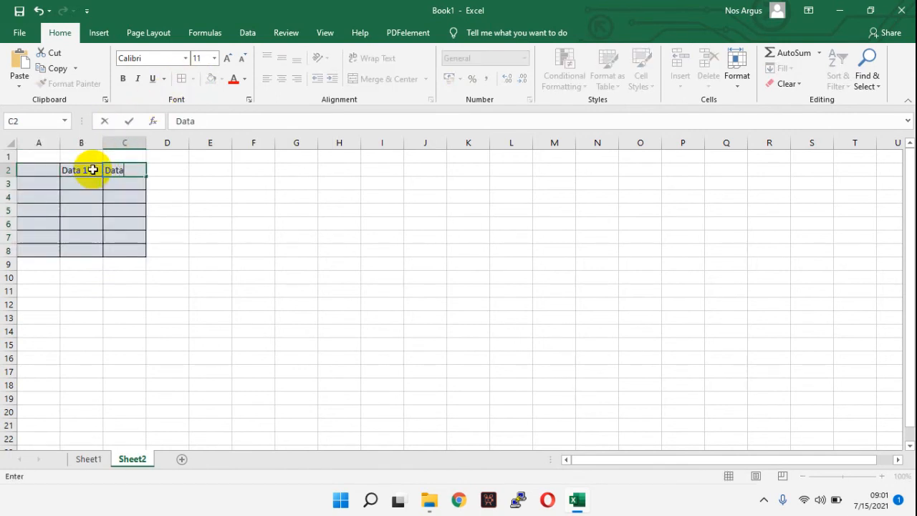
text( 2)
- Enter "Bar 1" in A3 and "Bar 2" in A4, and extend the series down to Bar 6 in A8
click(33, 183)
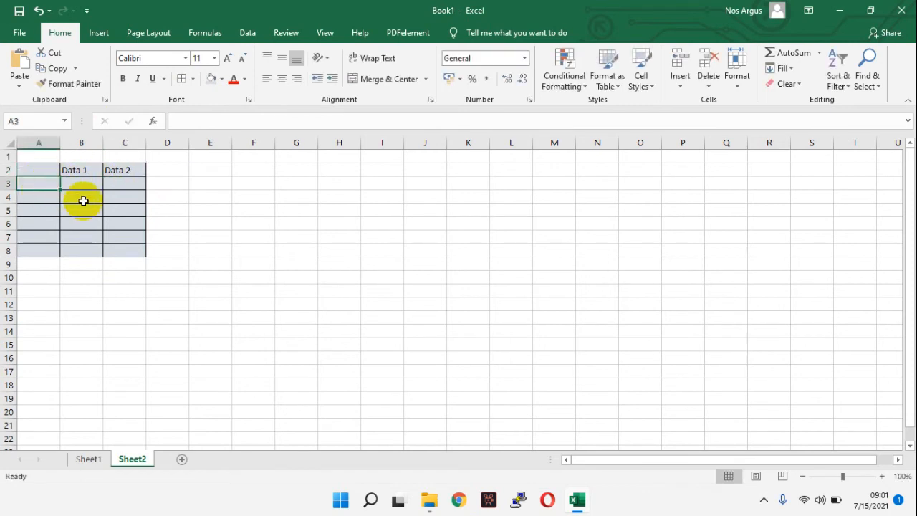
text(Bar 1)
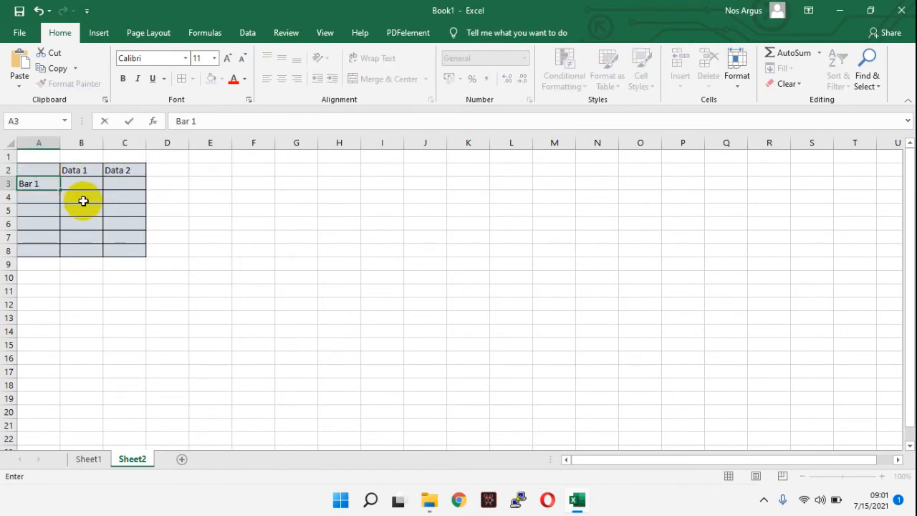
click(29, 198)
text(B)
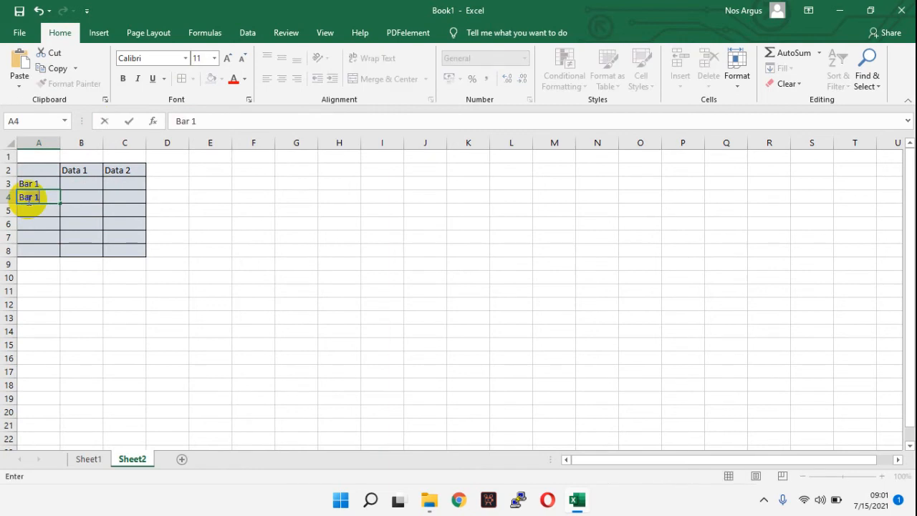
text(ar 2)
drag(29, 184, 53, 255)
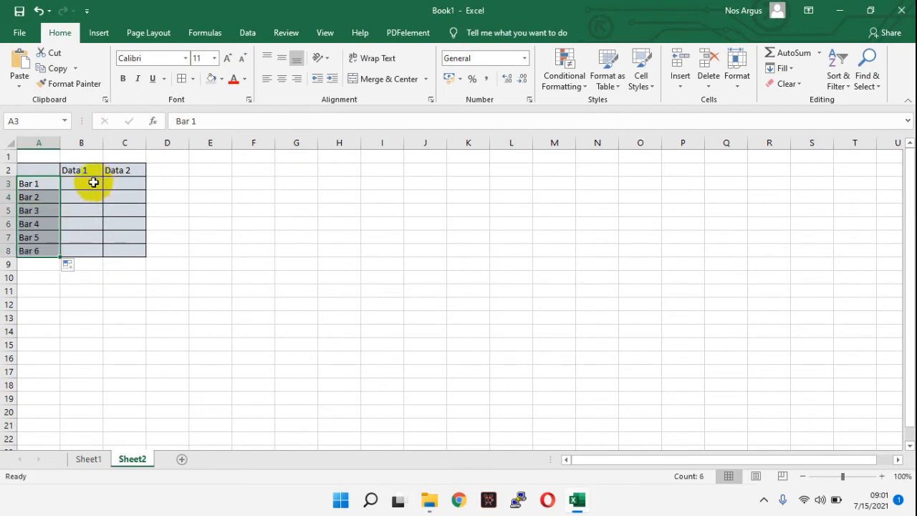
- Enter 1 and 4 for Bar 1 and 3 and 6 for Bar 2 in the Data 1 and Data 2 columns
click(96, 184)
text(1)
click(119, 186)
text(4)
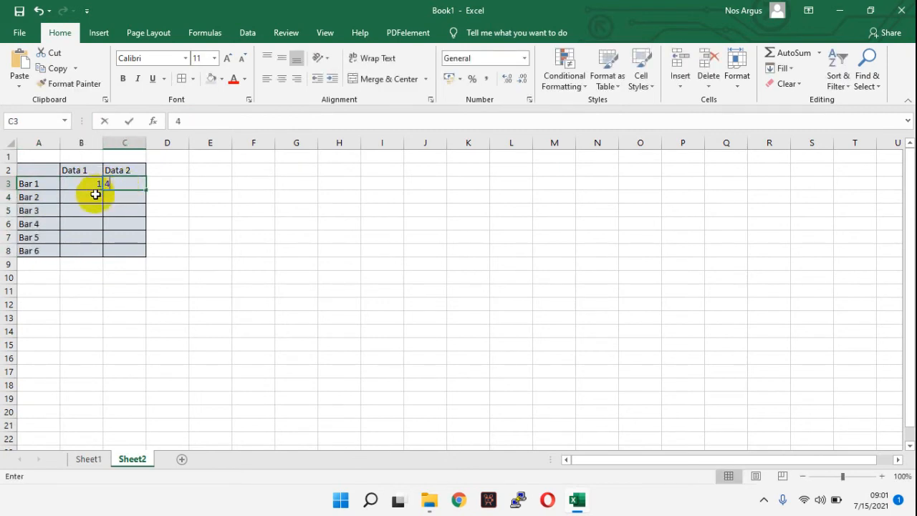
click(95, 194)
text(3)
click(114, 198)
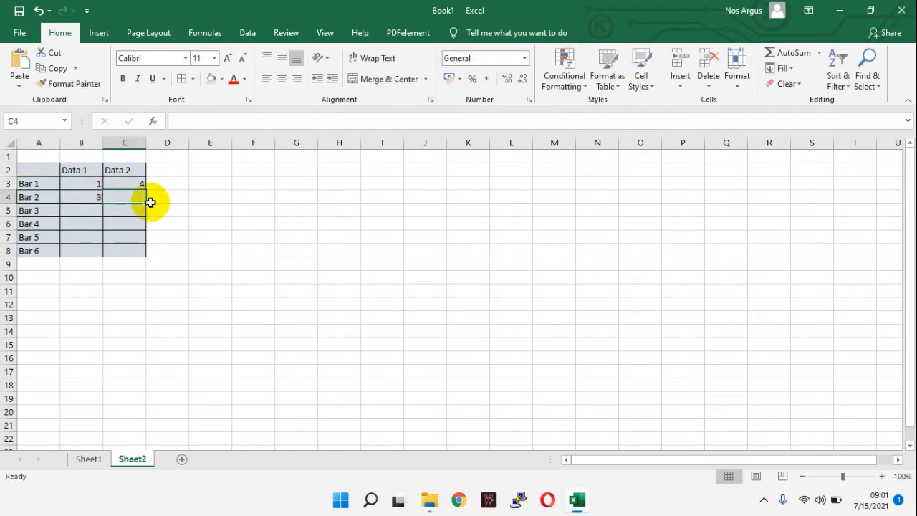
text(6)
- Enter 5 and 10 for Bar 3 and 8 and 9 for Bar 4 in the Data 1 and Data 2 columns
click(93, 210)
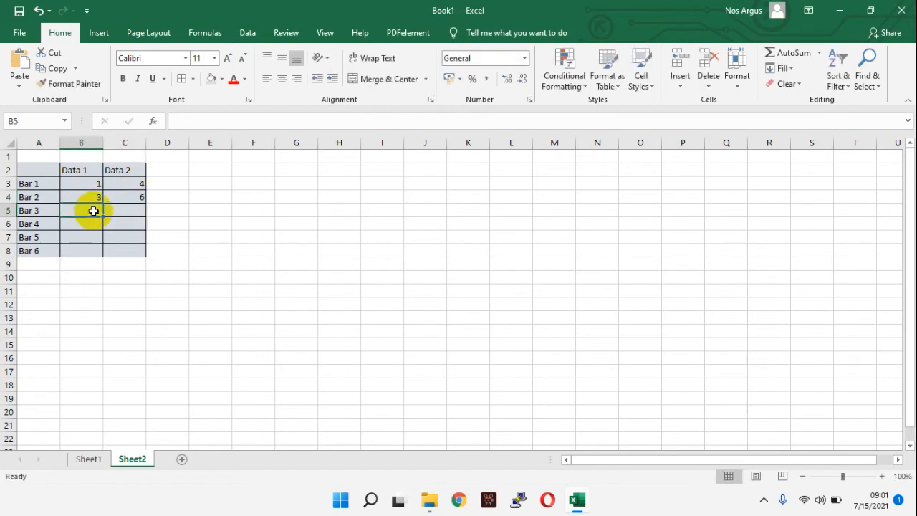
text(5)
click(124, 212)
text(1)
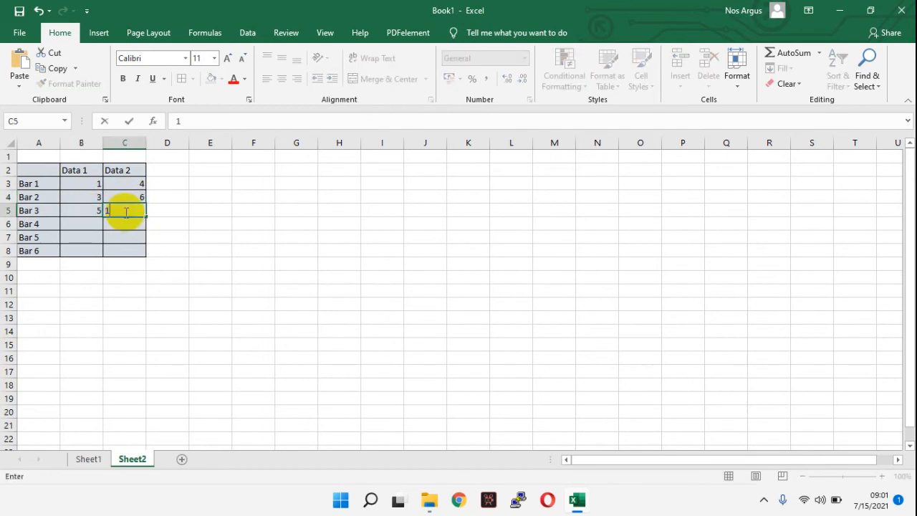
text(0)
click(88, 225)
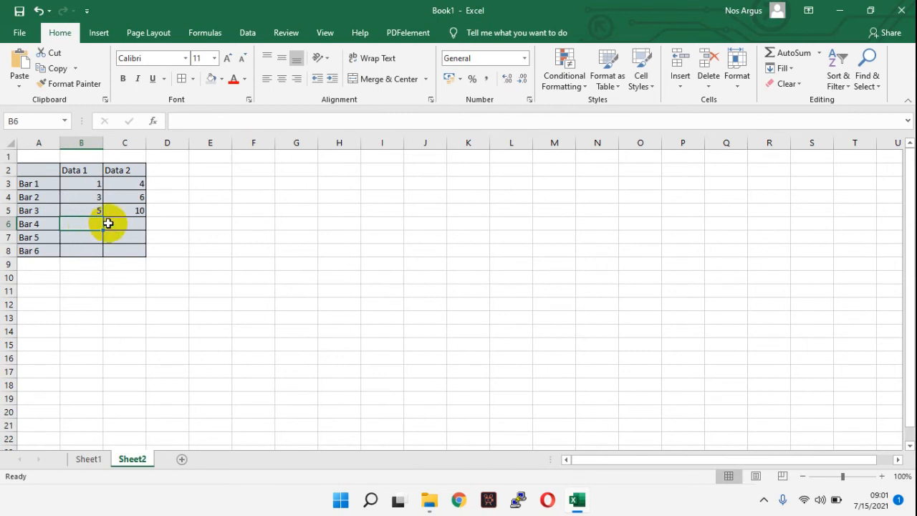
text(8)
key(Tab)
text(9)
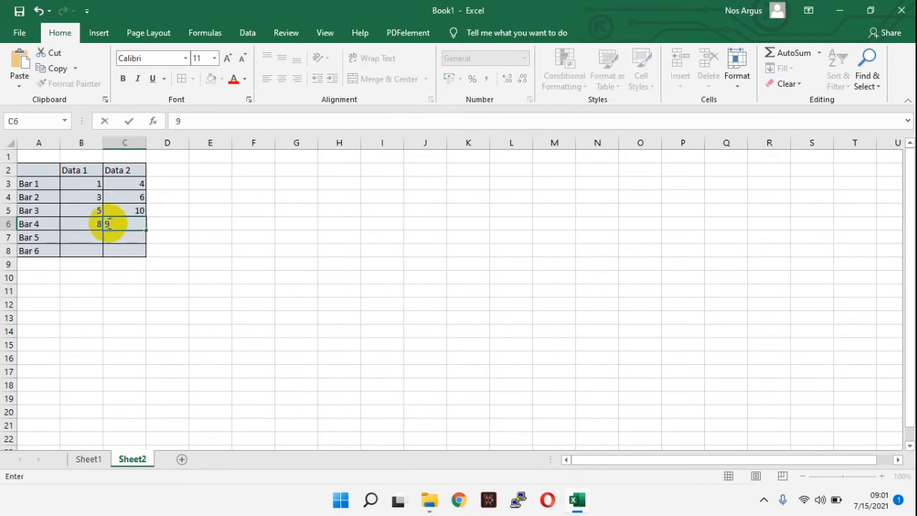
key(Tab)
- Enter 6 and 7 for Bar 5 and 7 and 6 for Bar 6 in the Data 1 and Data 2 columns
click(94, 234)
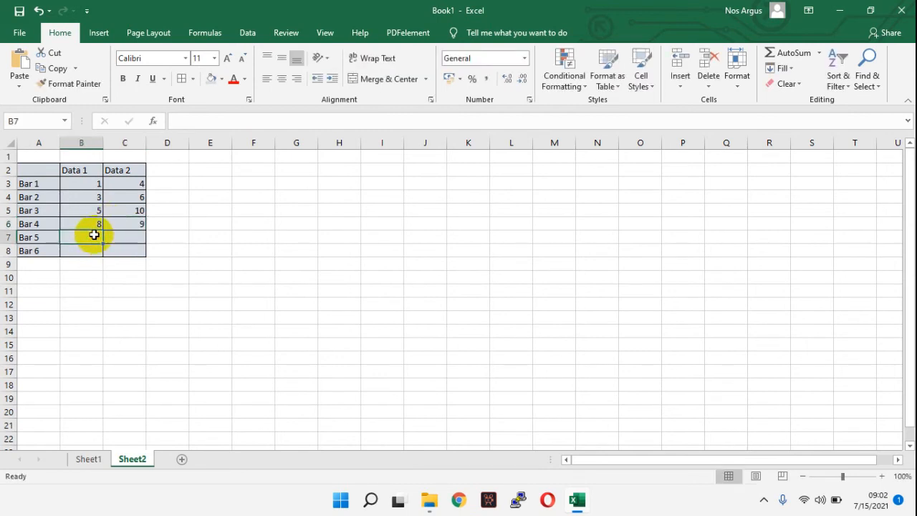
text(6)
key(Tab)
text(7)
key(Tab)
click(94, 247)
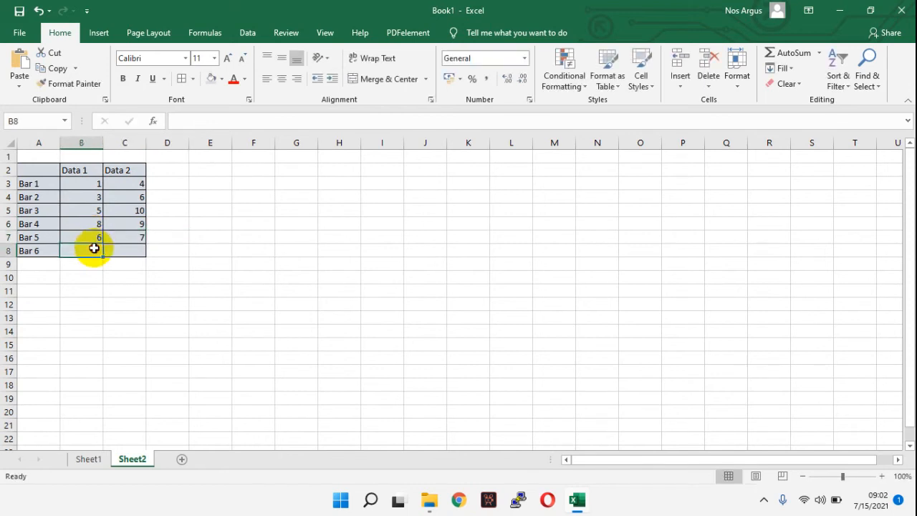
text(7)
key(Tab)
text(6)
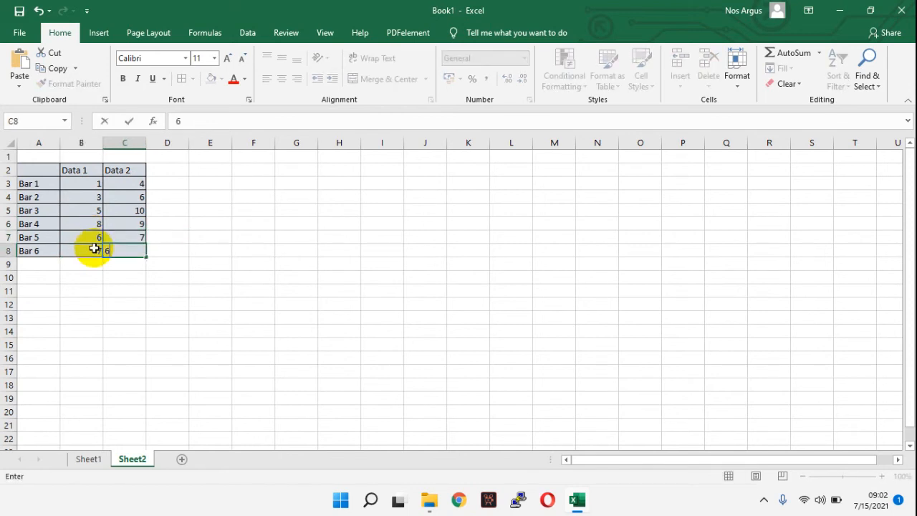
key(Tab)
- Center the contents of columns B and C on Sheet2 both horizontally and vertically
drag(82, 142, 122, 141)
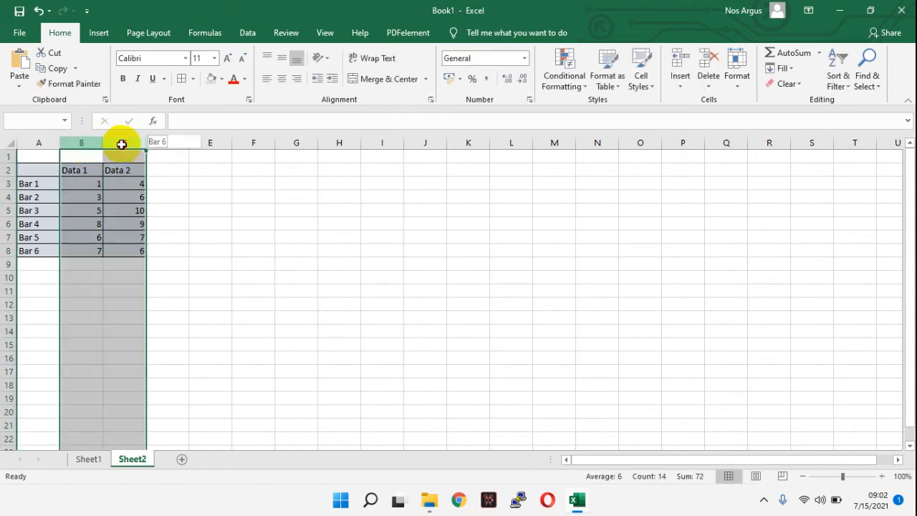
click(282, 79)
click(282, 59)
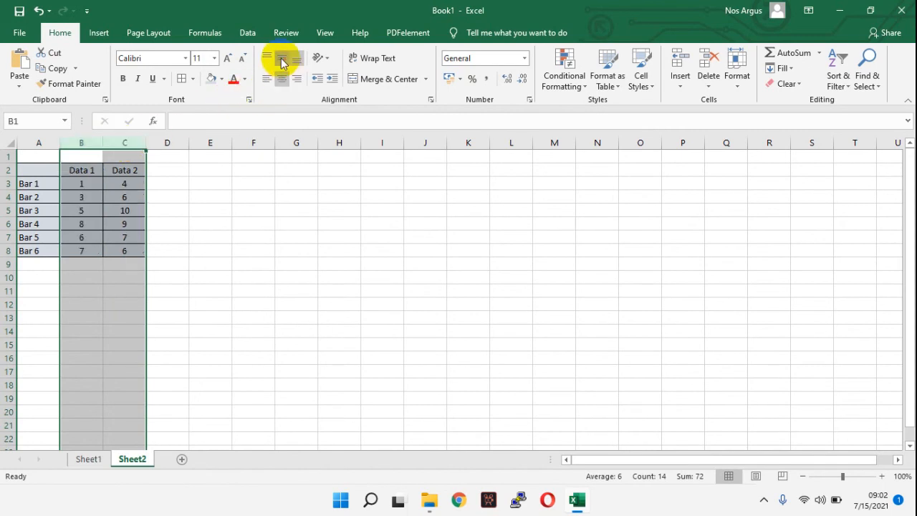
- Change the title of the 3-D column chart on Sheet1 to "Chart Example" and close the formatting pane
click(89, 458)
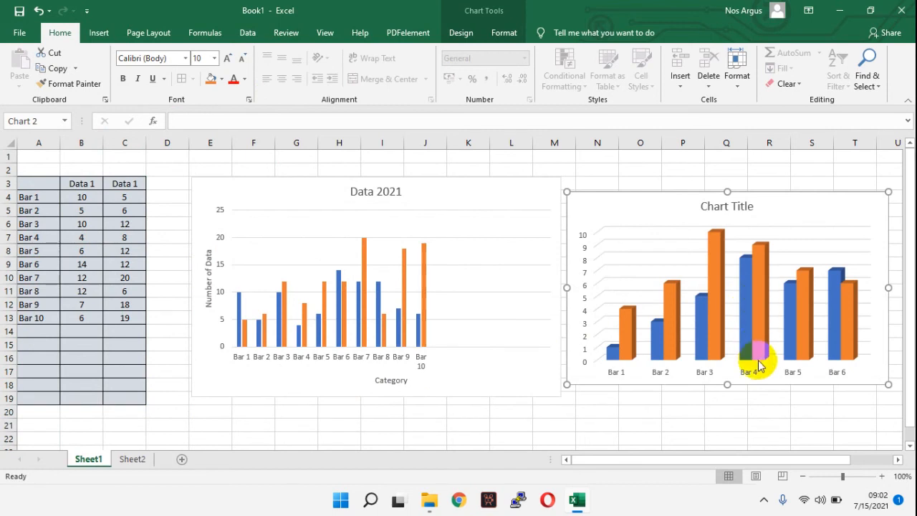
right_click(739, 212)
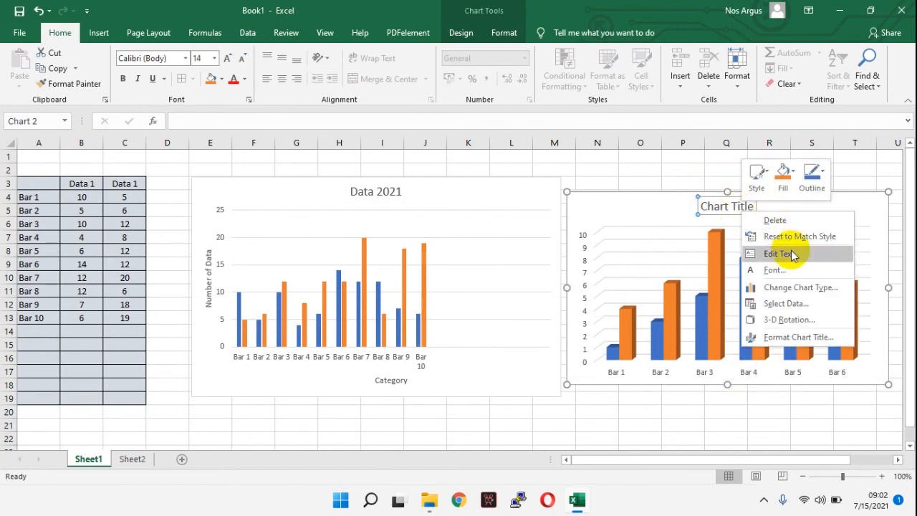
click(707, 220)
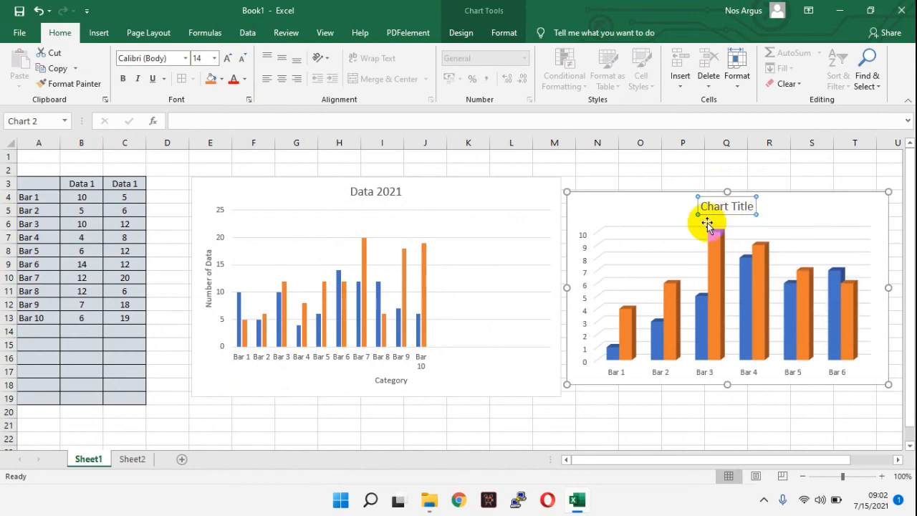
drag(737, 459, 759, 466)
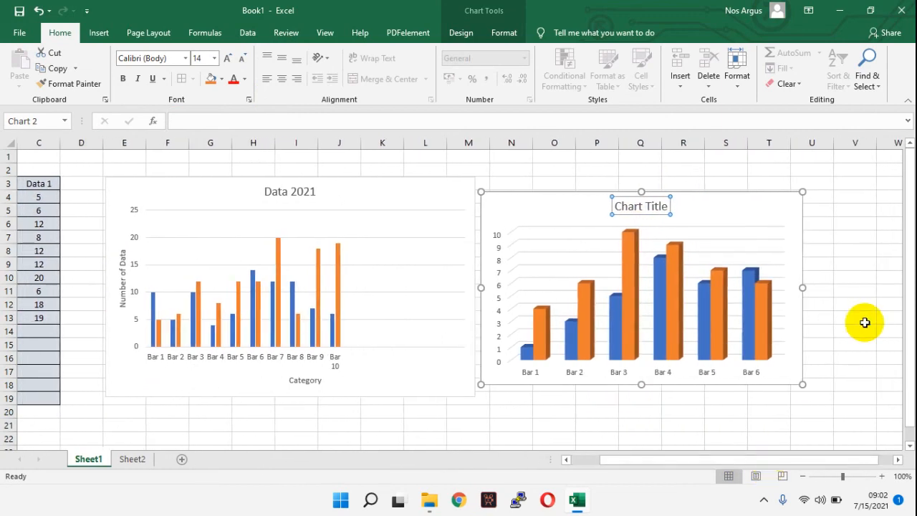
click(866, 319)
click(776, 198)
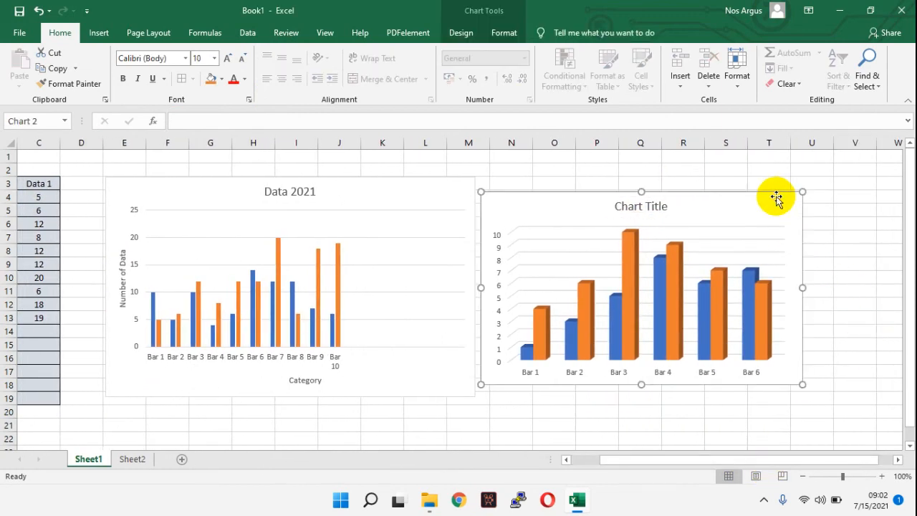
double_click(652, 205)
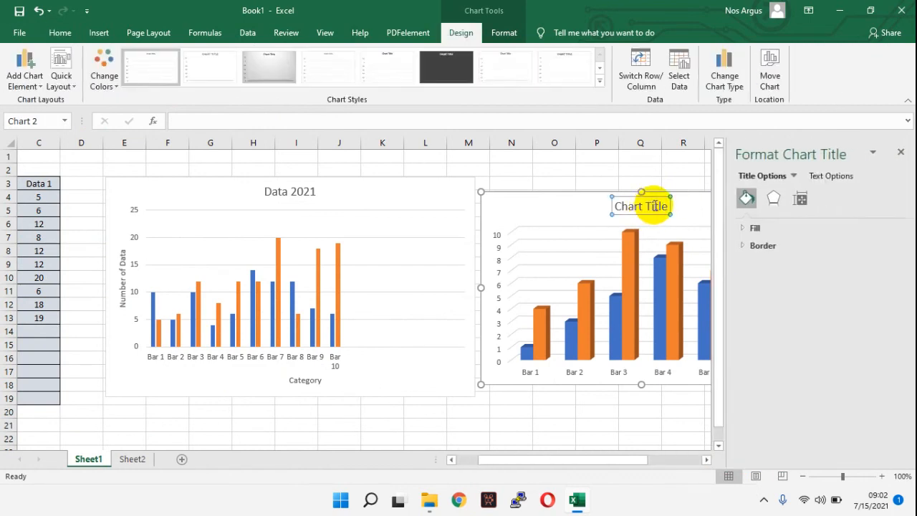
triple_click(654, 205)
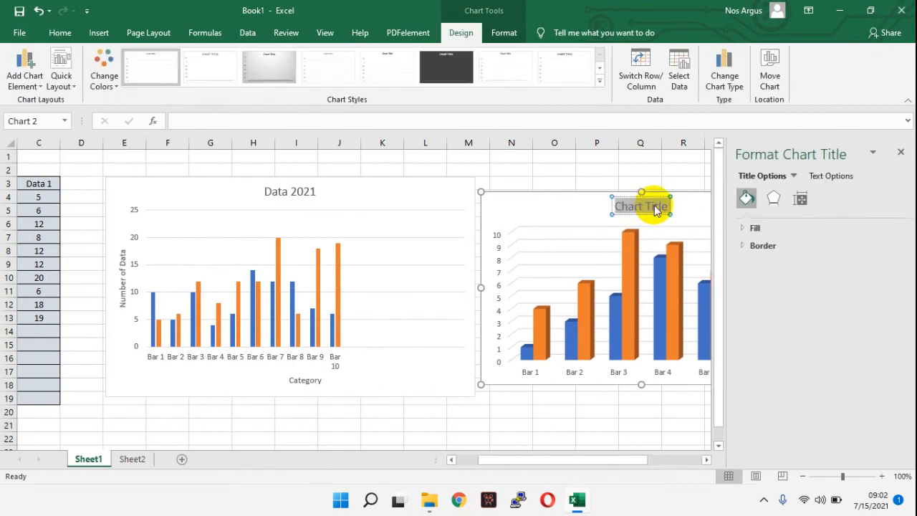
text(Ch)
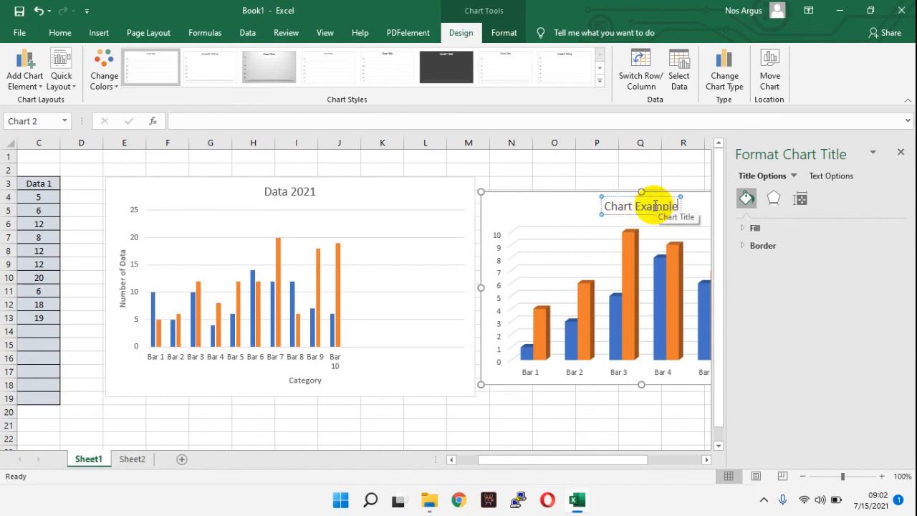
click(609, 435)
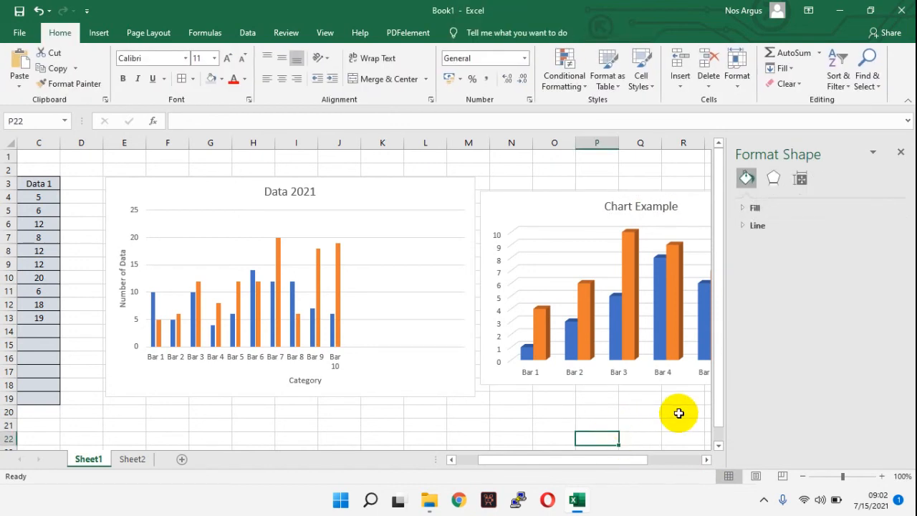
click(900, 151)
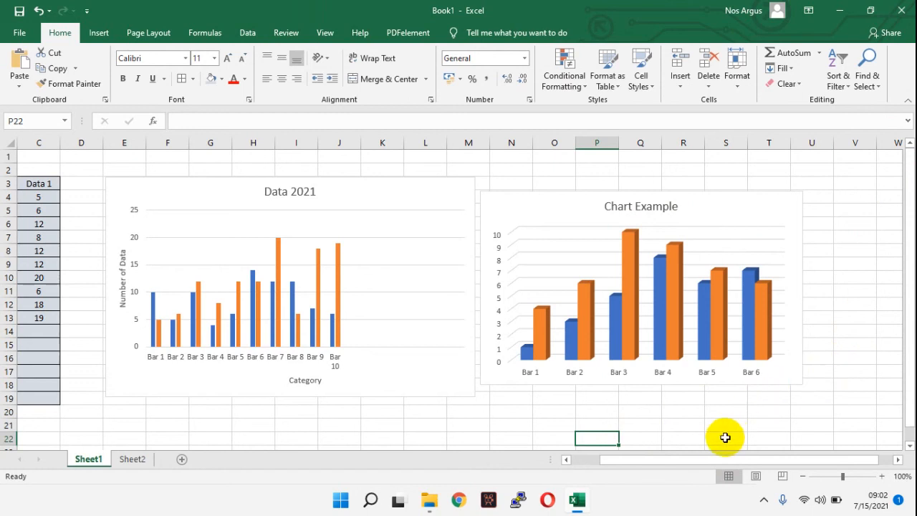
- Review the two charts on Sheet1 against their source tables on Sheet1 and Sheet2
drag(720, 457, 671, 460)
click(444, 276)
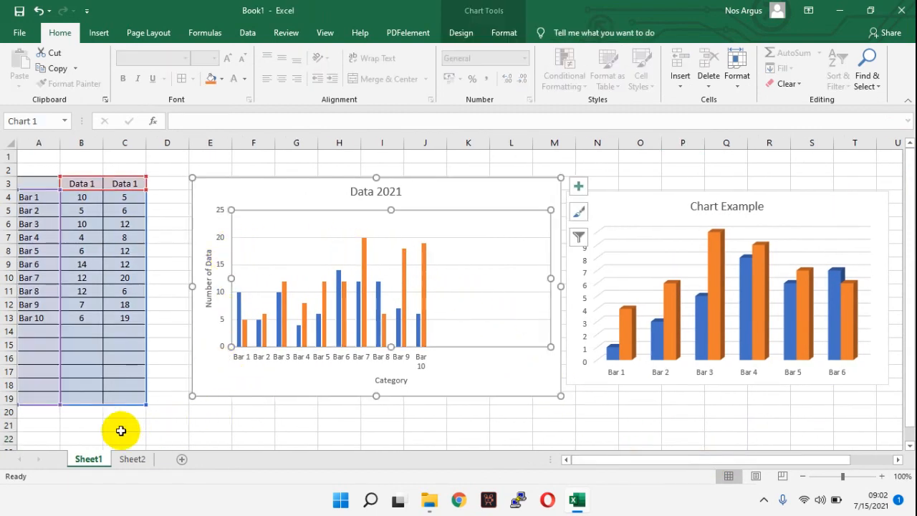
click(749, 219)
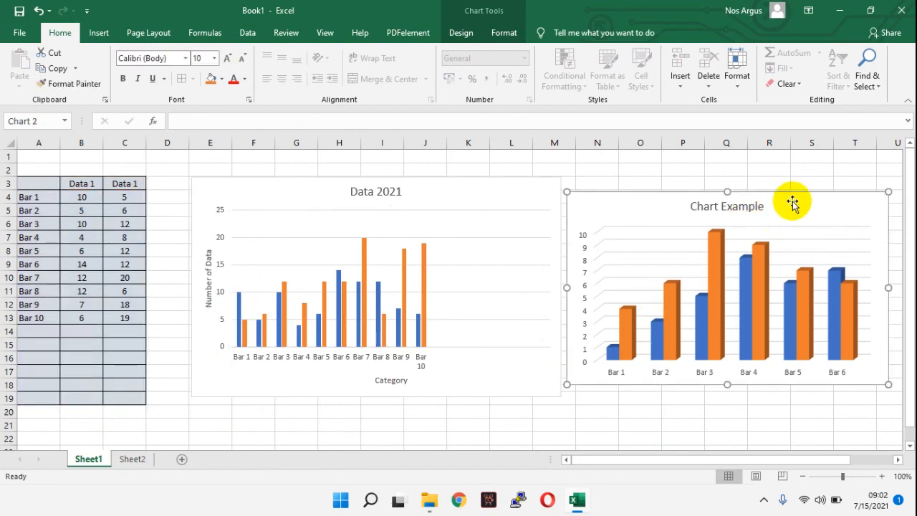
click(133, 459)
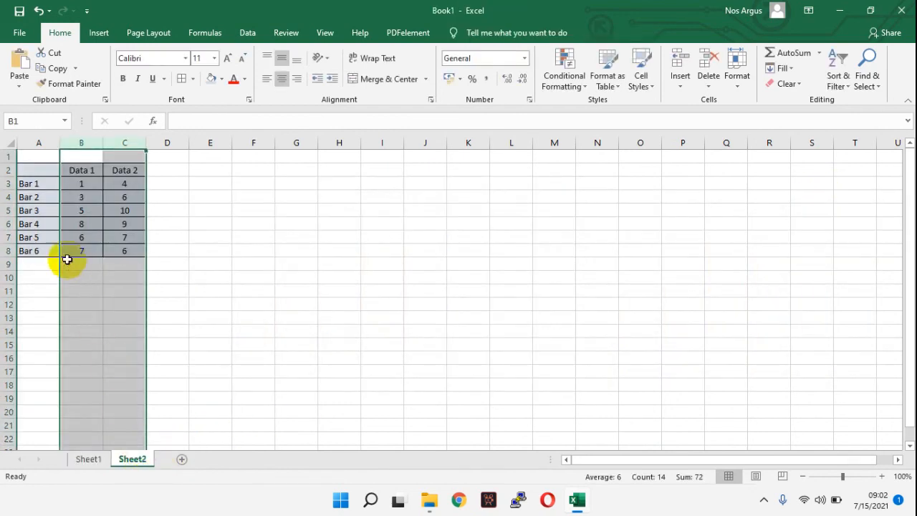
click(192, 222)
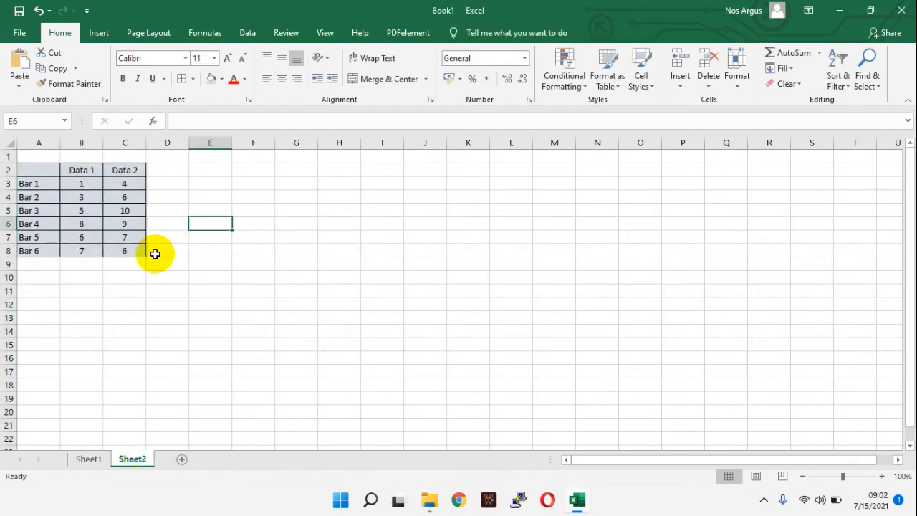
click(83, 457)
click(738, 427)
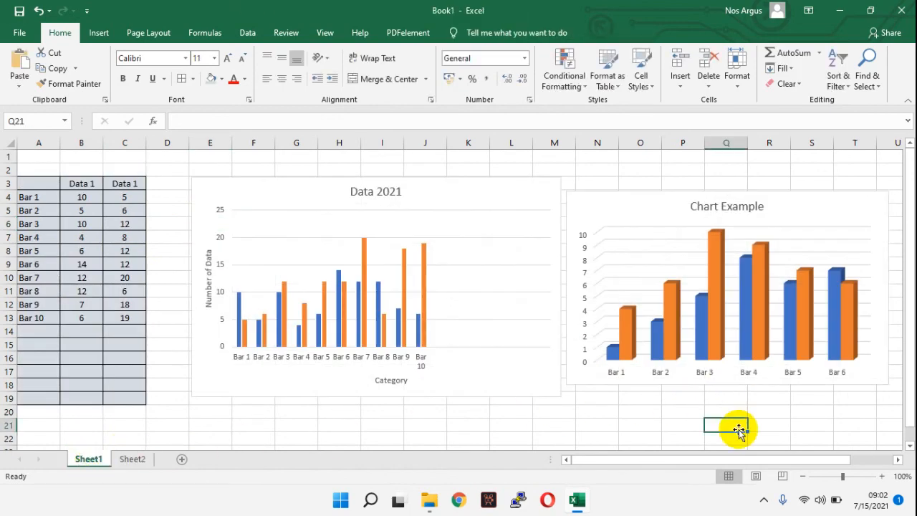